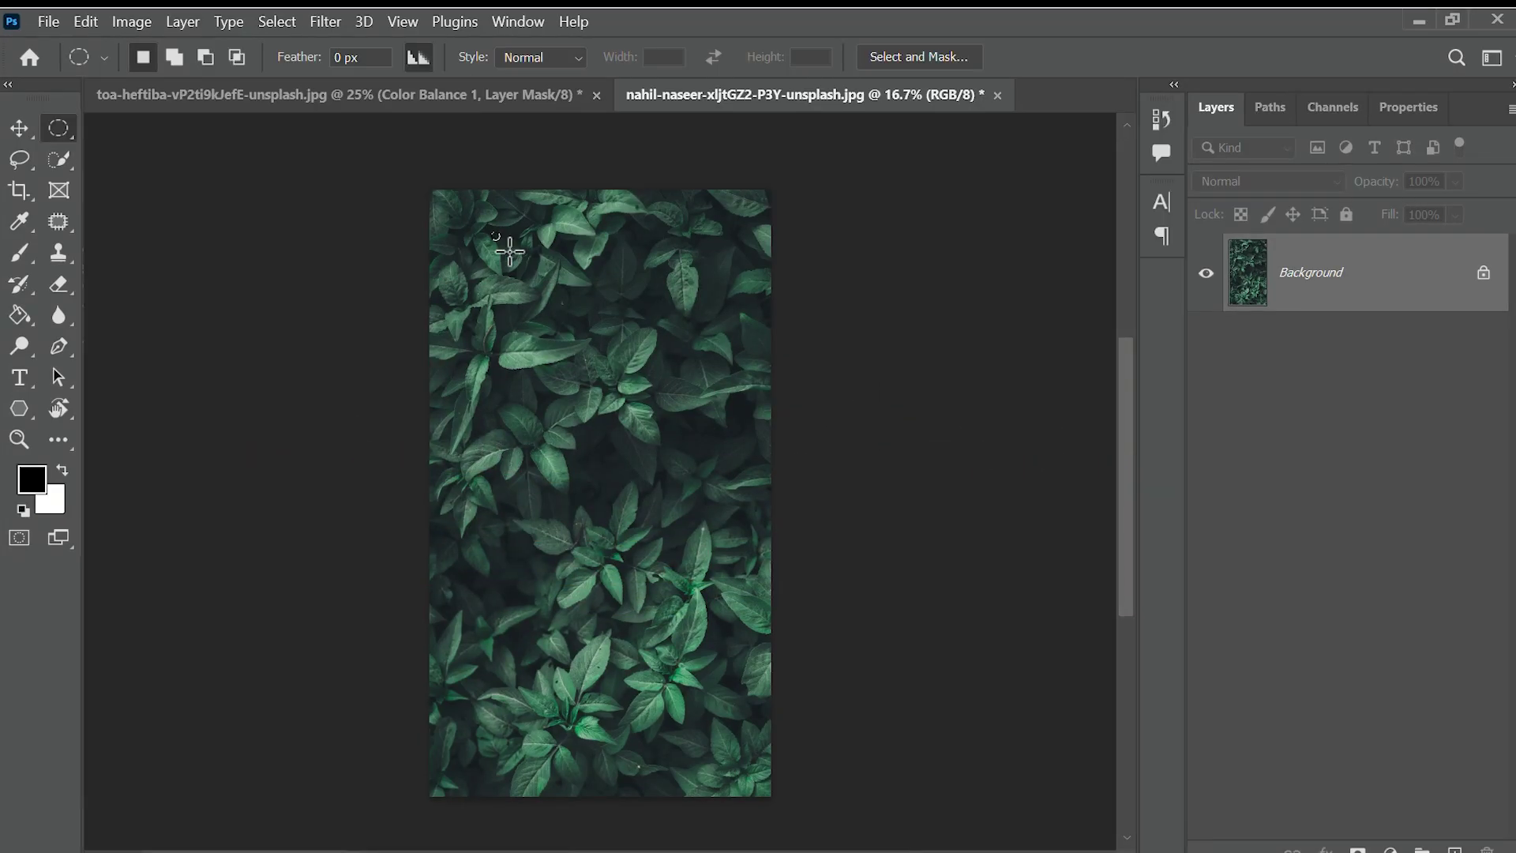
# Step: Choose the Elliptical Marquee Tool for selecting on the leaf photo
pyautogui.moveTo(493, 233); pyautogui.dragTo(754, 485)
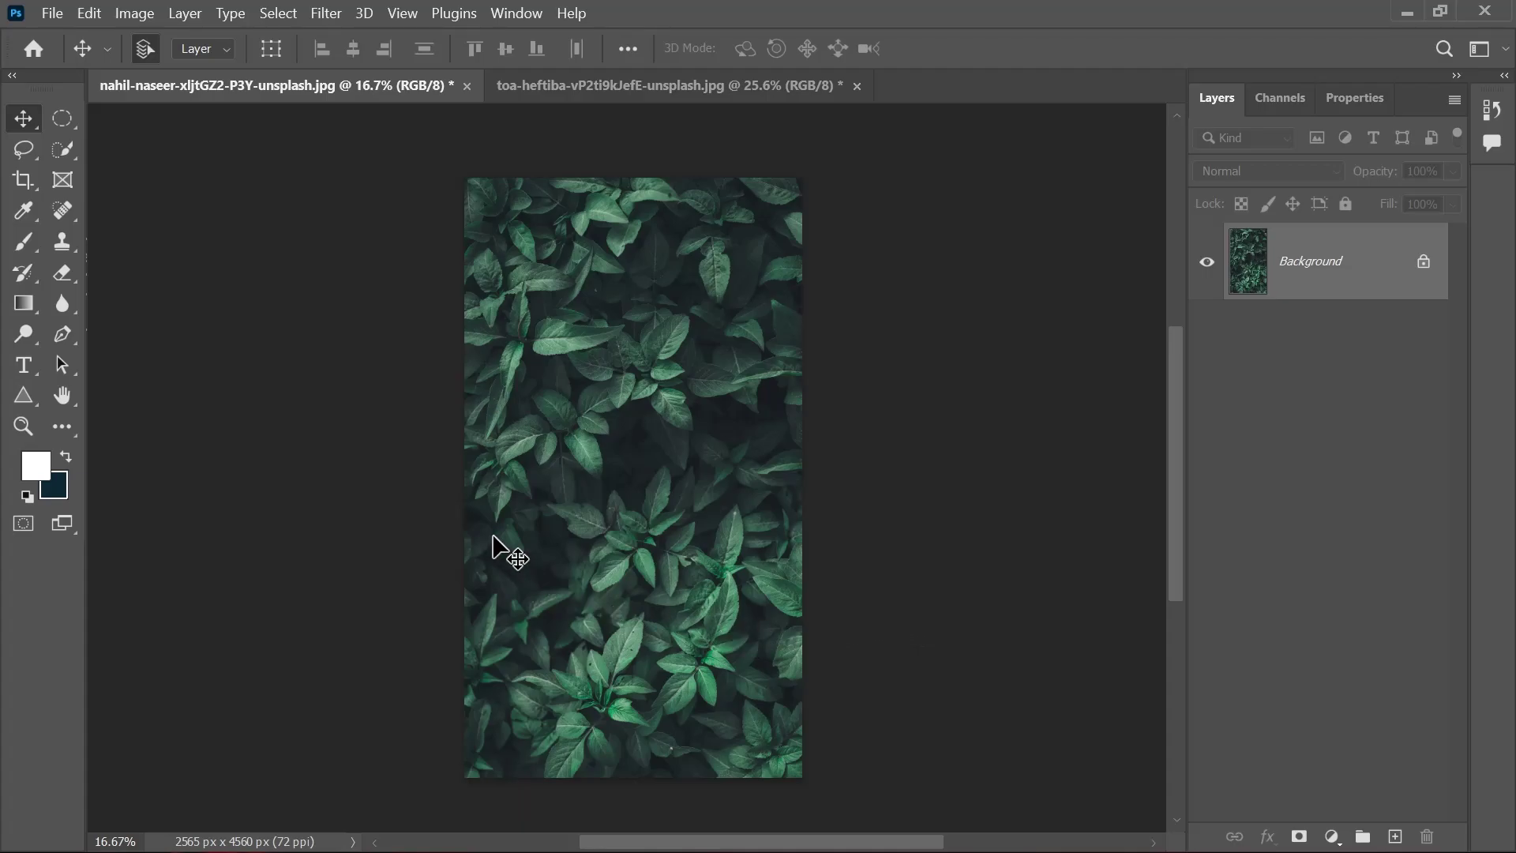
pyautogui.click(63, 119)
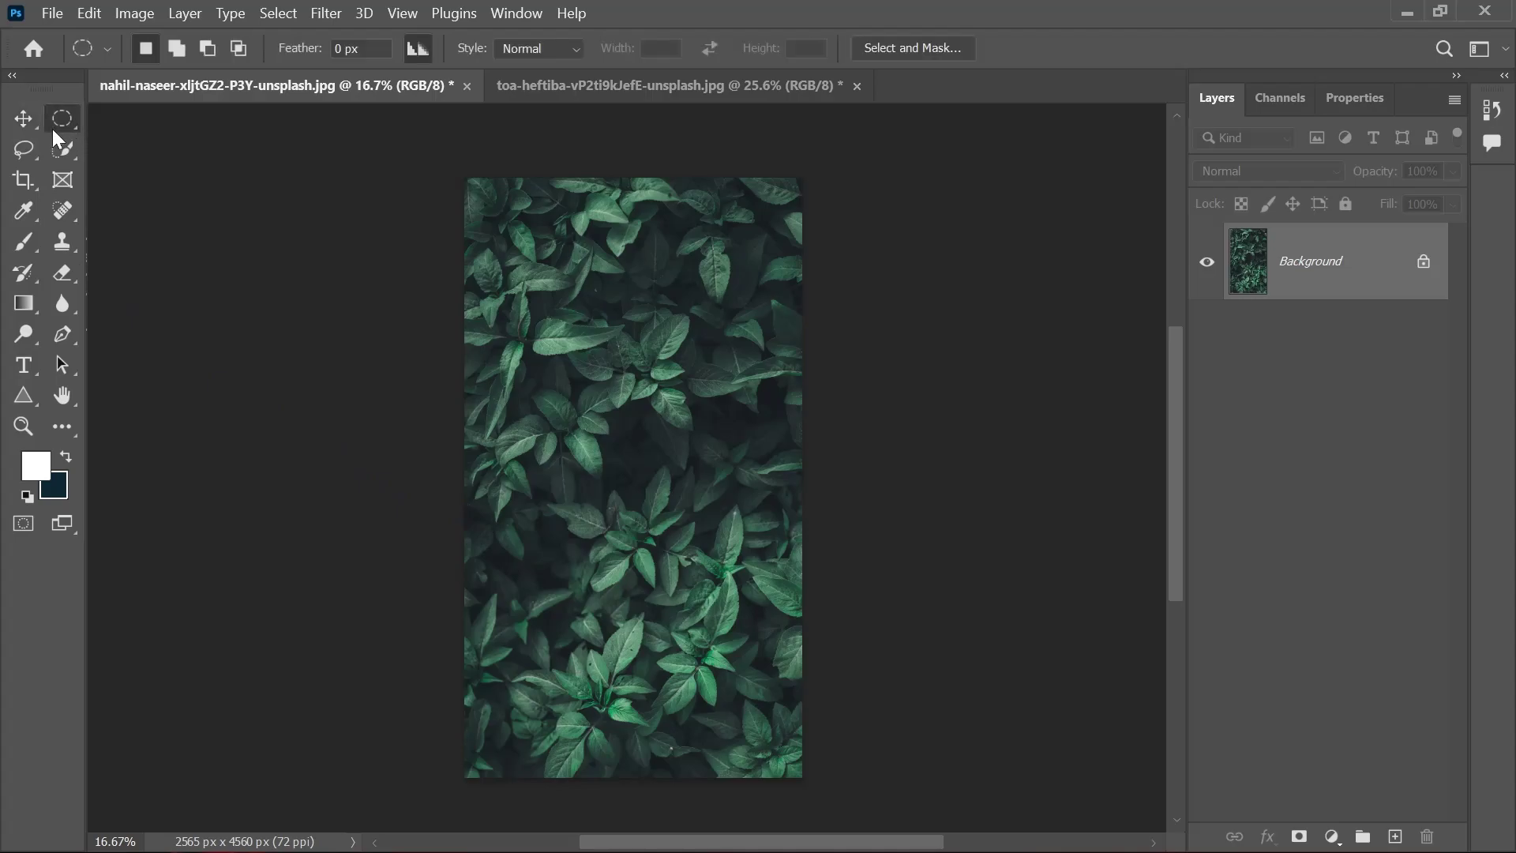
pyautogui.click(27, 125)
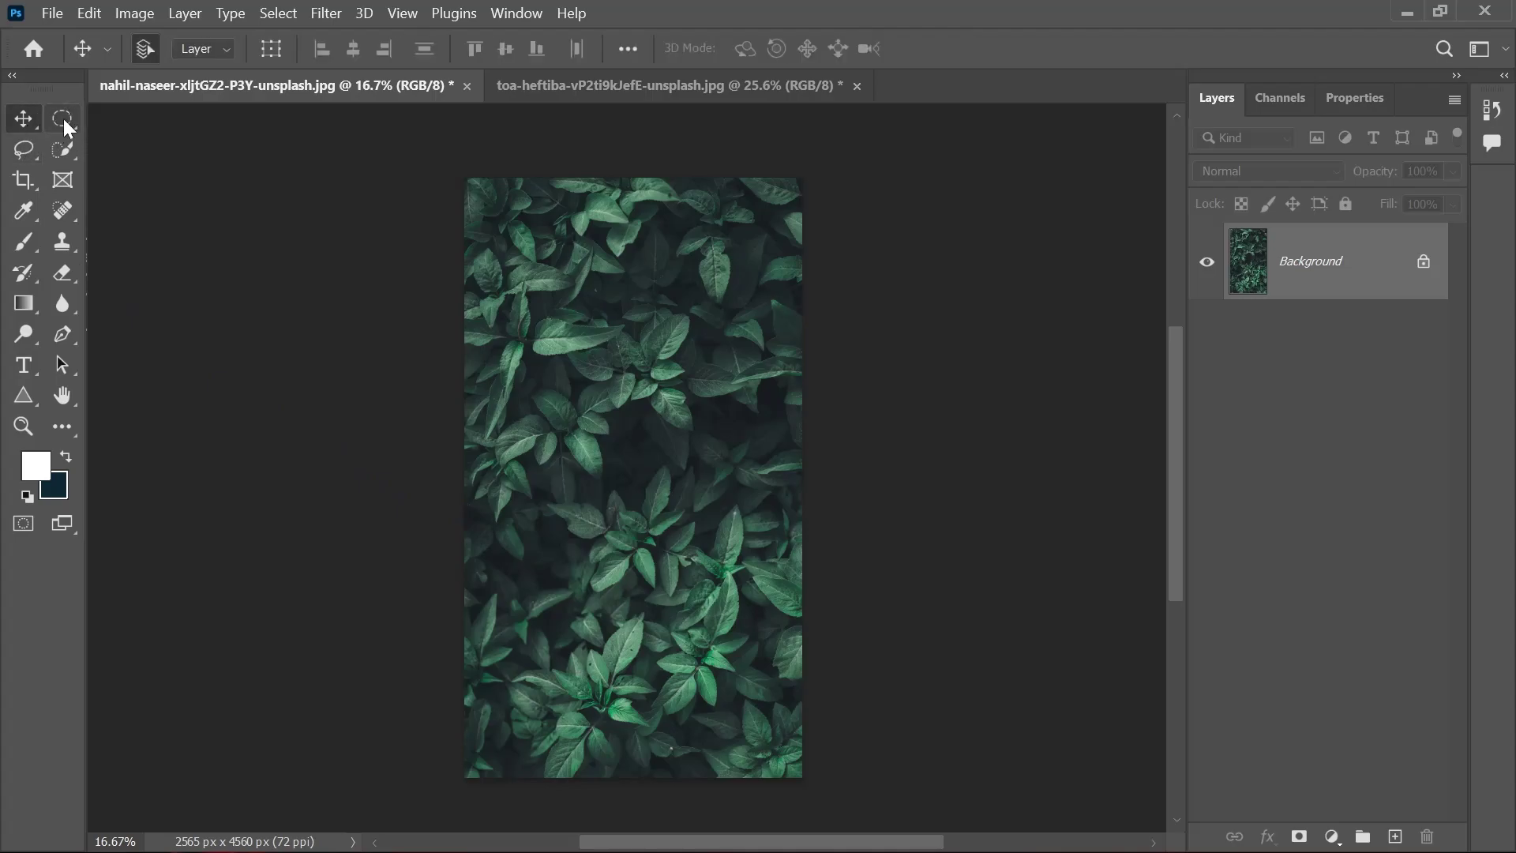
pyautogui.click(63, 118)
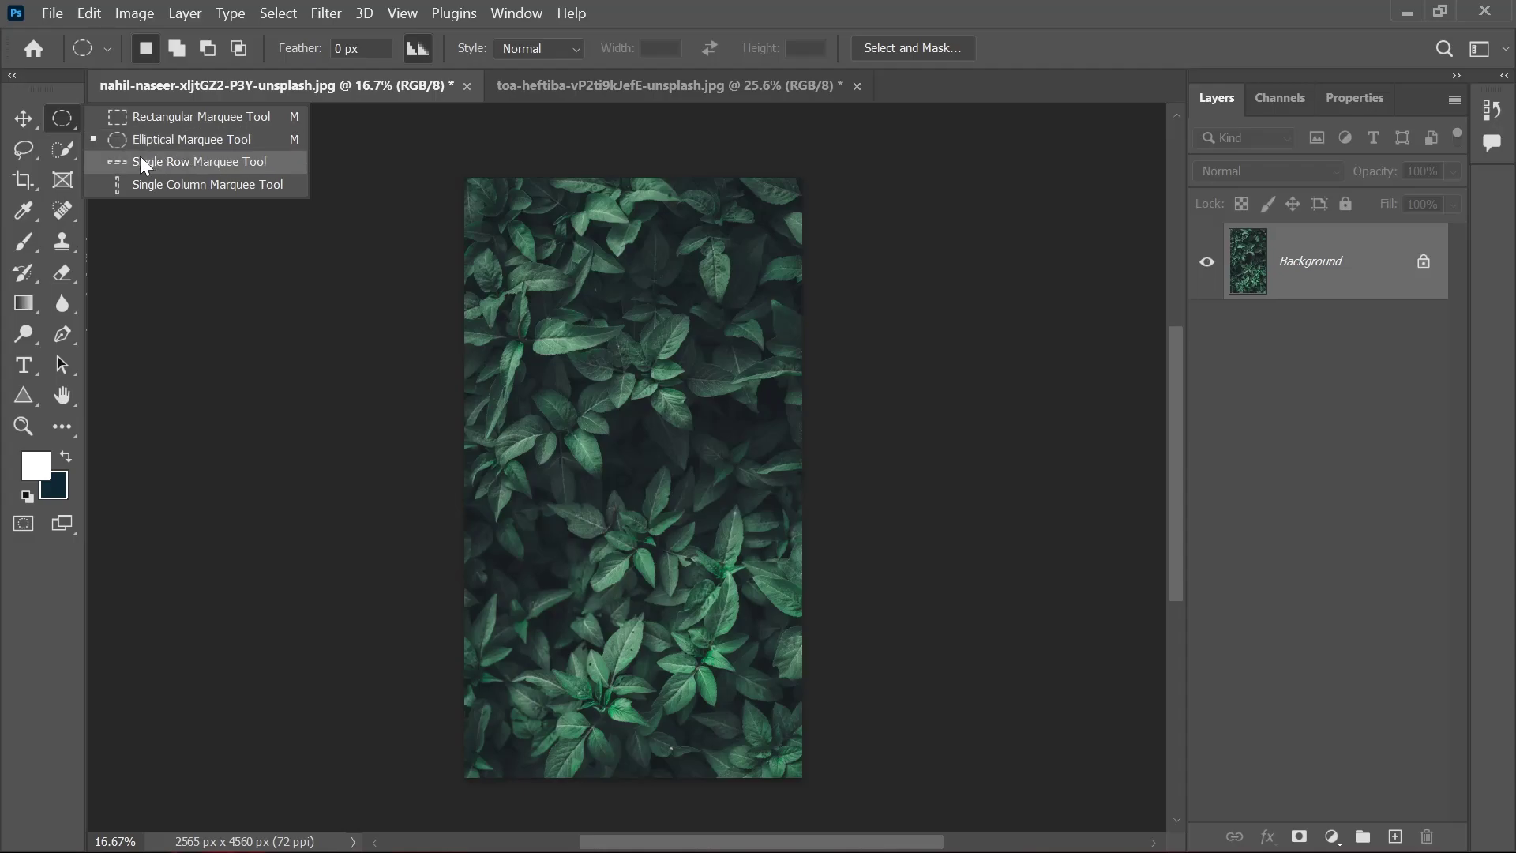
pyautogui.click(210, 143)
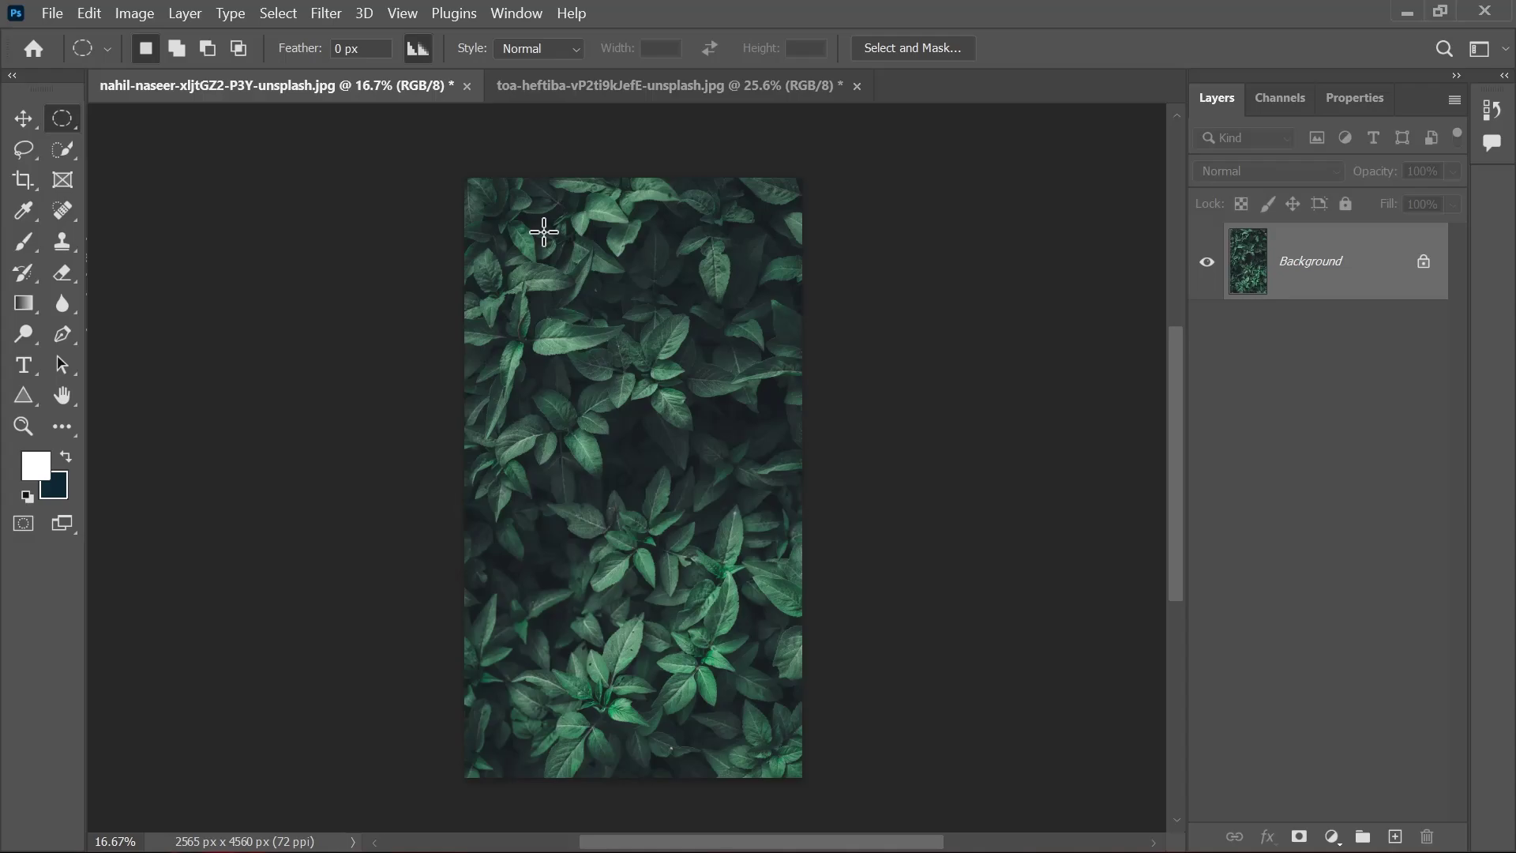
pyautogui.moveTo(504, 206); pyautogui.dragTo(739, 523)
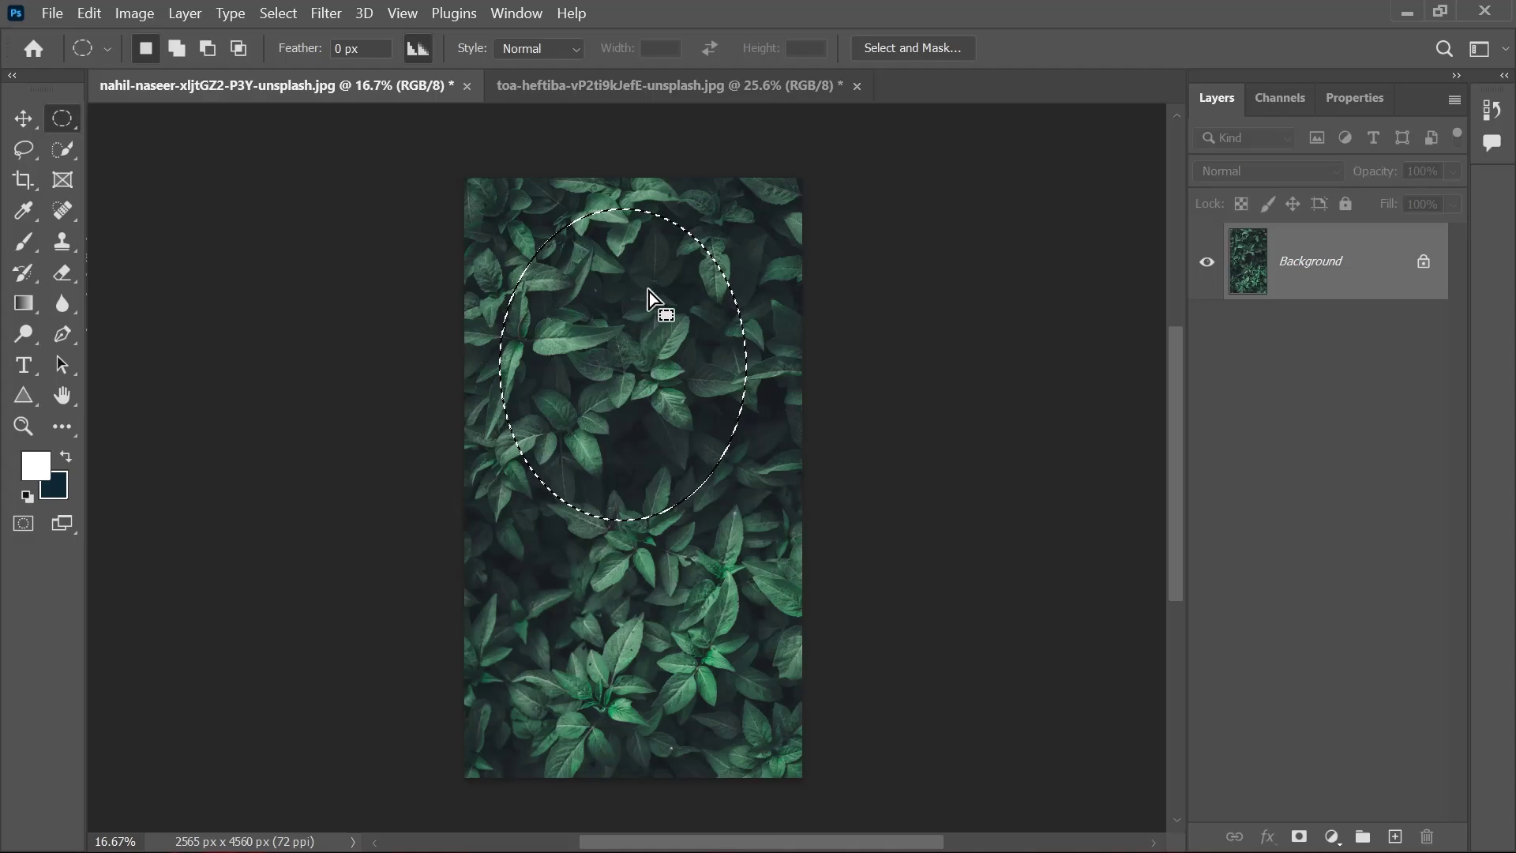
pyautogui.click(1332, 836)
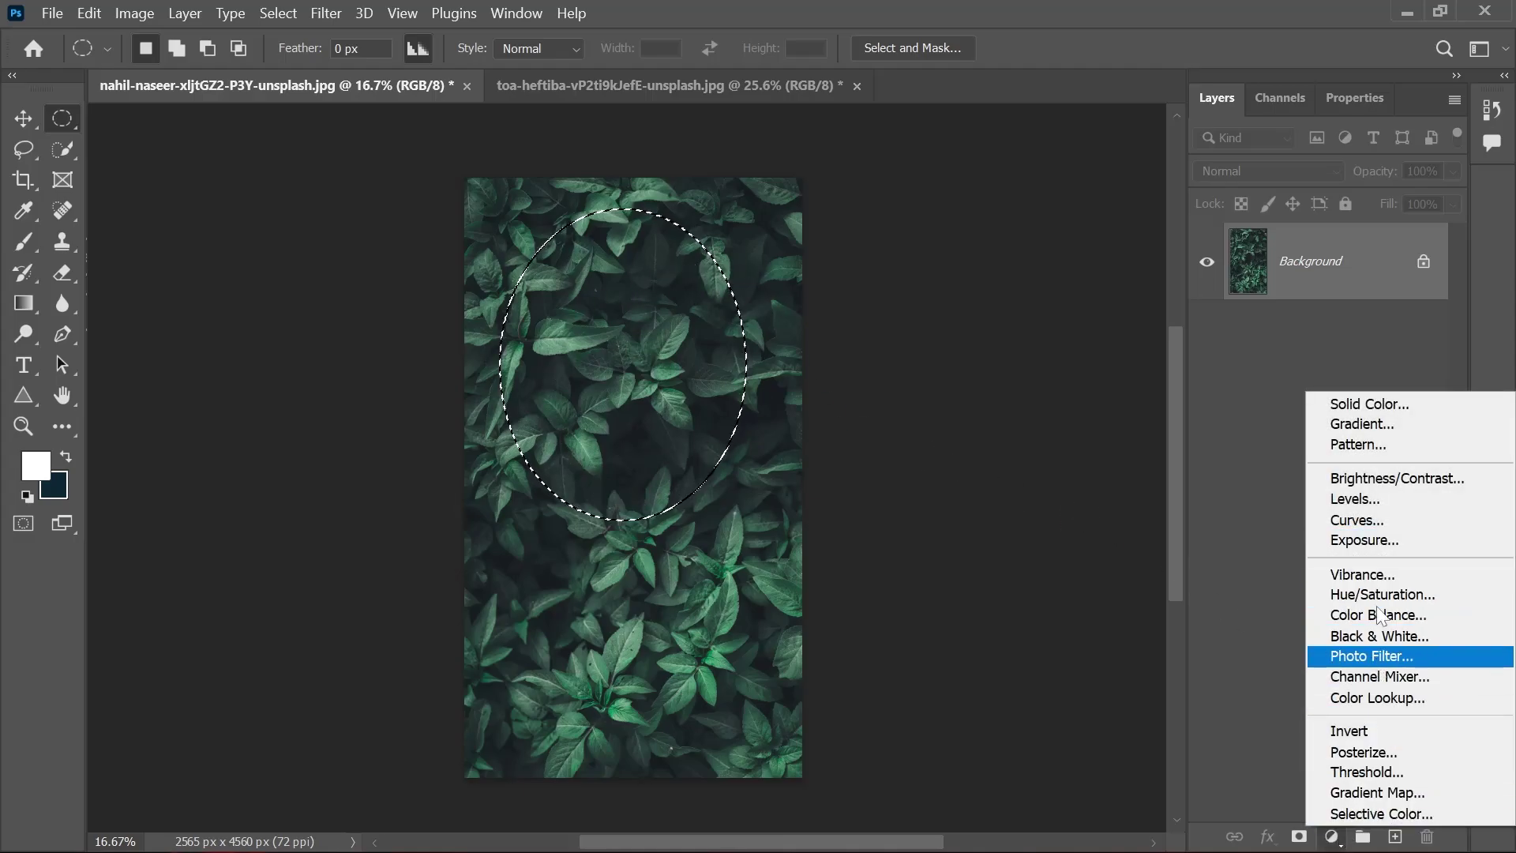
pyautogui.click(1383, 498)
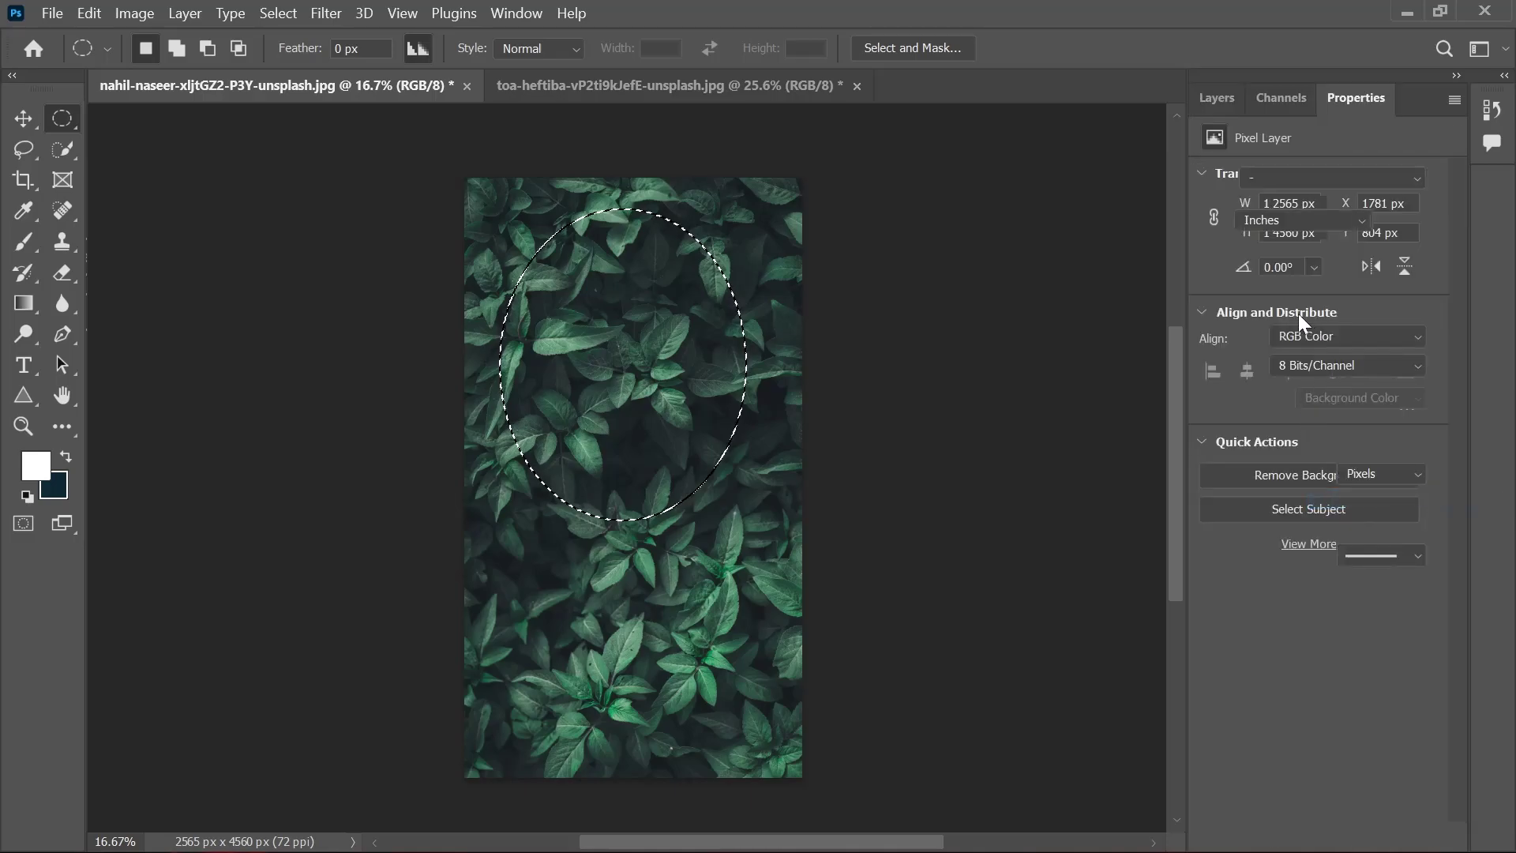
pyautogui.moveTo(1238, 348)
pyautogui.mouseDown()
pyautogui.moveTo(1277, 340)
pyautogui.moveTo(1230, 345)
pyautogui.mouseUp()
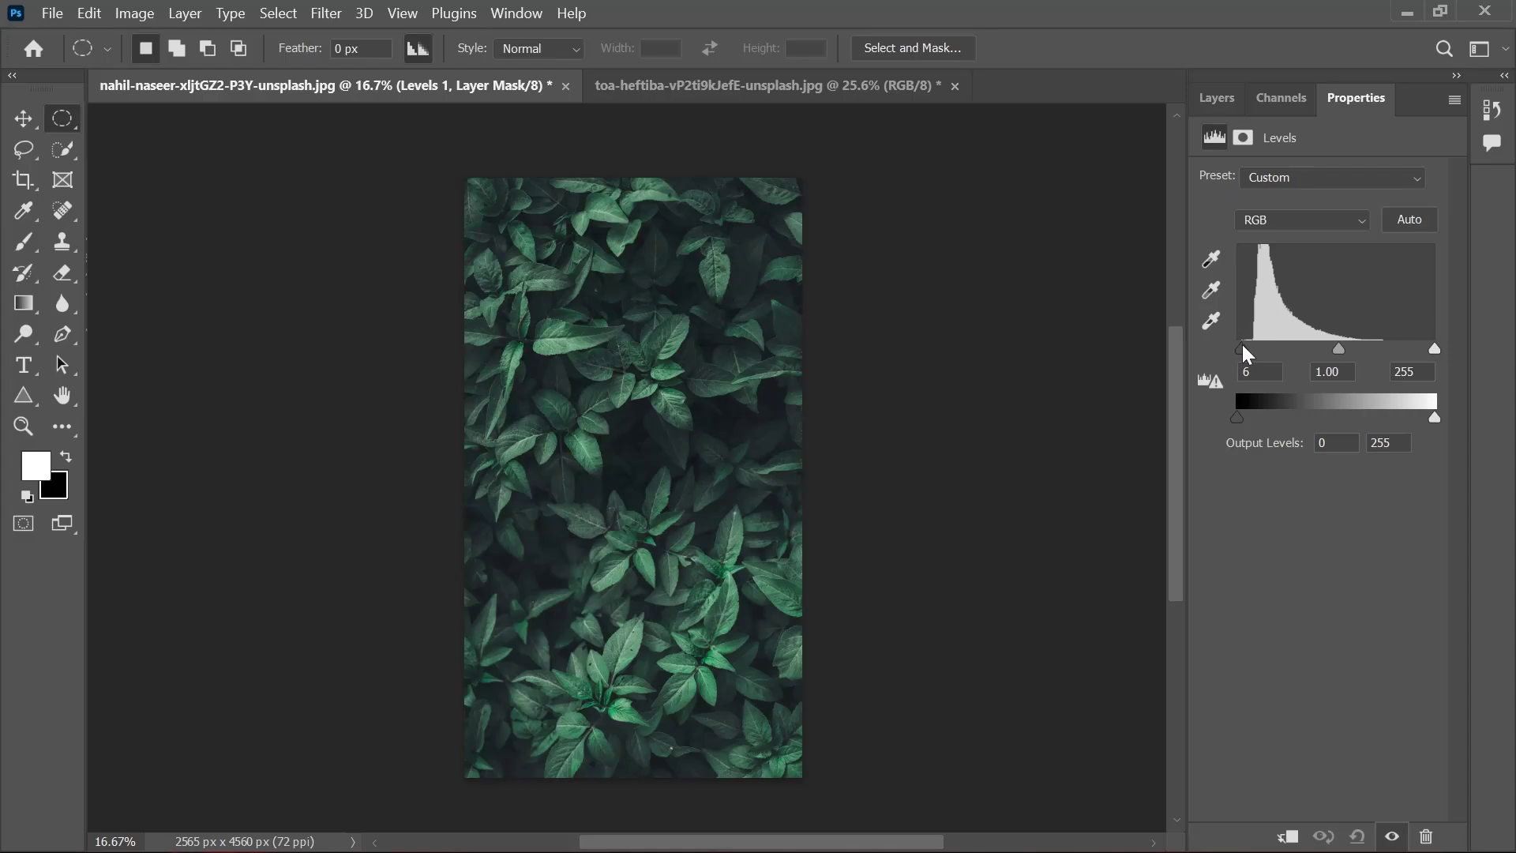
pyautogui.moveTo(1340, 353)
pyautogui.mouseDown()
pyautogui.moveTo(1311, 356)
pyautogui.moveTo(1341, 356)
pyautogui.mouseUp()
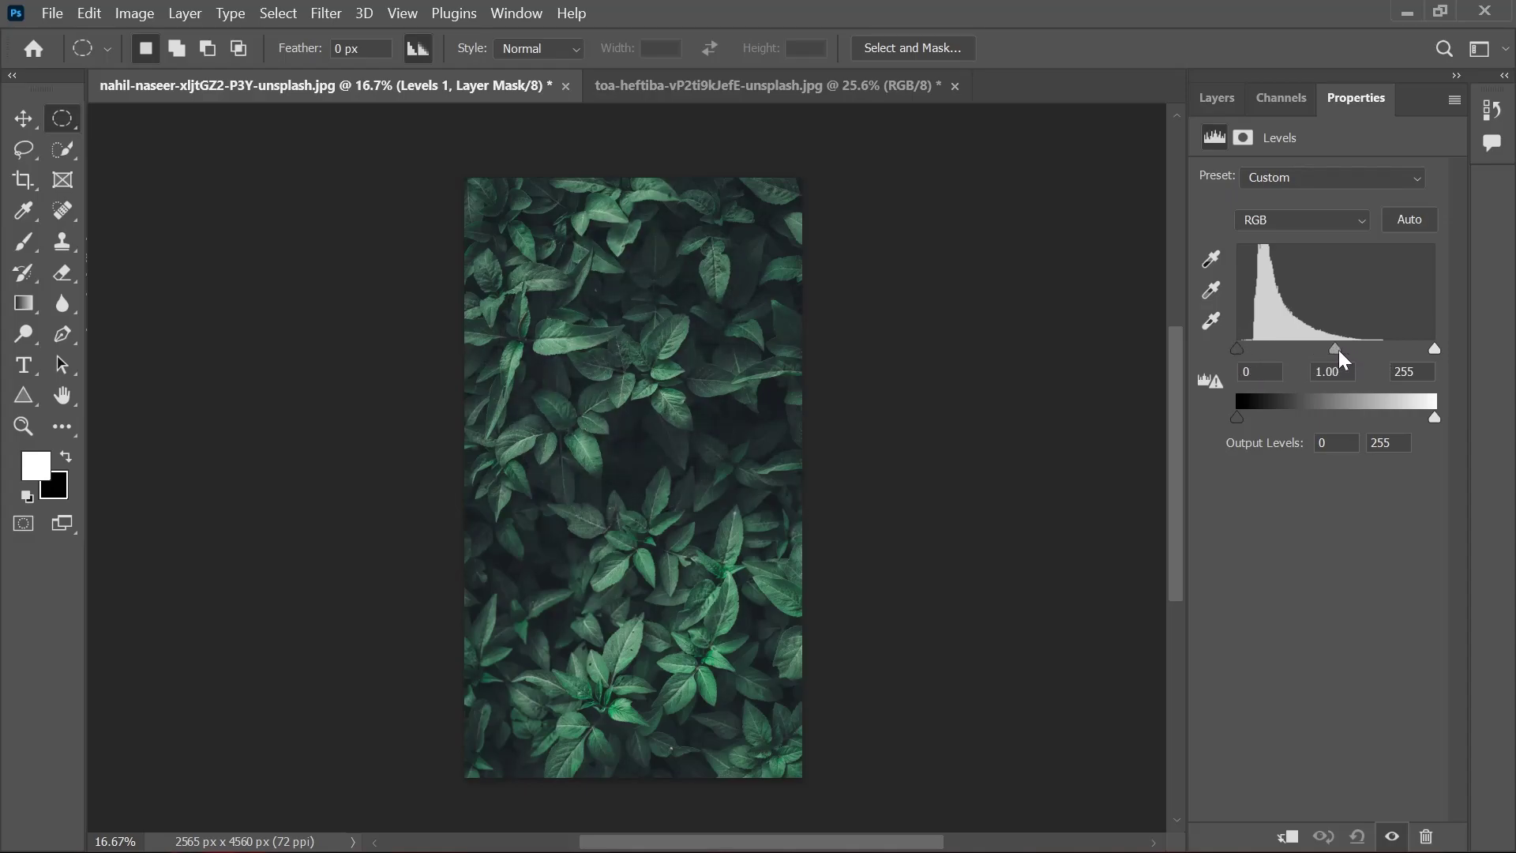
pyautogui.click(1215, 97)
pyautogui.press('Delete')
pyautogui.press('Delete')
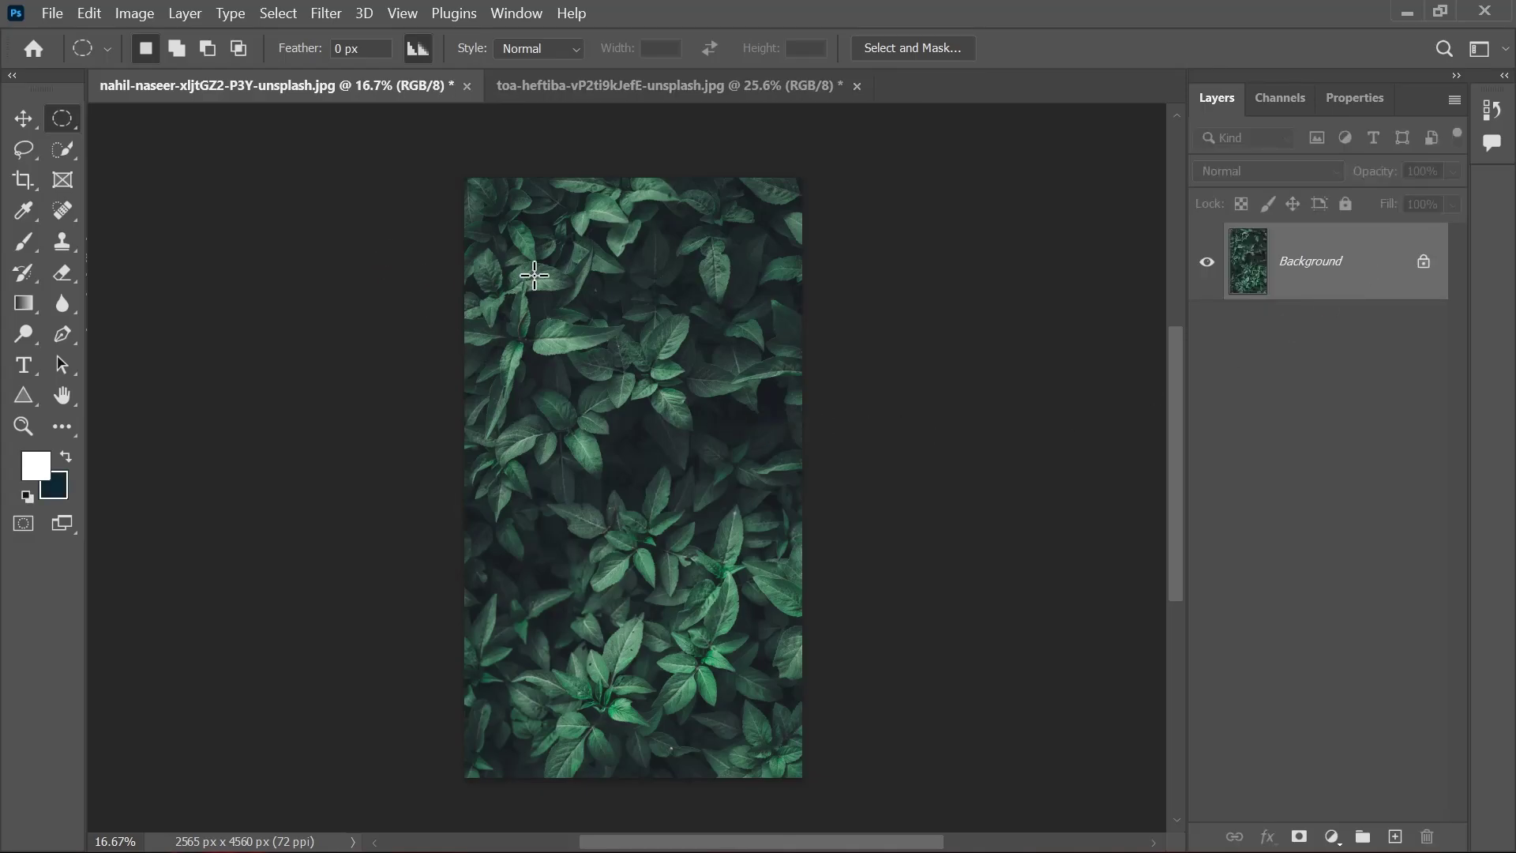
# Step: Draw a circular selection over the upper leaves, nudge it into place, and copy it to Layer 1
pyautogui.moveTo(518, 222); pyautogui.dragTo(774, 484)
pyautogui.hotkey('ctrl', 'd')
pyautogui.moveTo(521, 218); pyautogui.dragTo(776, 504)
pyautogui.hotkey('ctrl', 'd')
pyautogui.hotkey('ctrl', 'shift', 'd')
pyautogui.moveTo(674, 349)
pyautogui.mouseDown()
pyautogui.moveTo(652, 408)
pyautogui.moveTo(652, 339)
pyautogui.moveTo(636, 328)
pyautogui.moveTo(653, 328)
pyautogui.mouseUp()
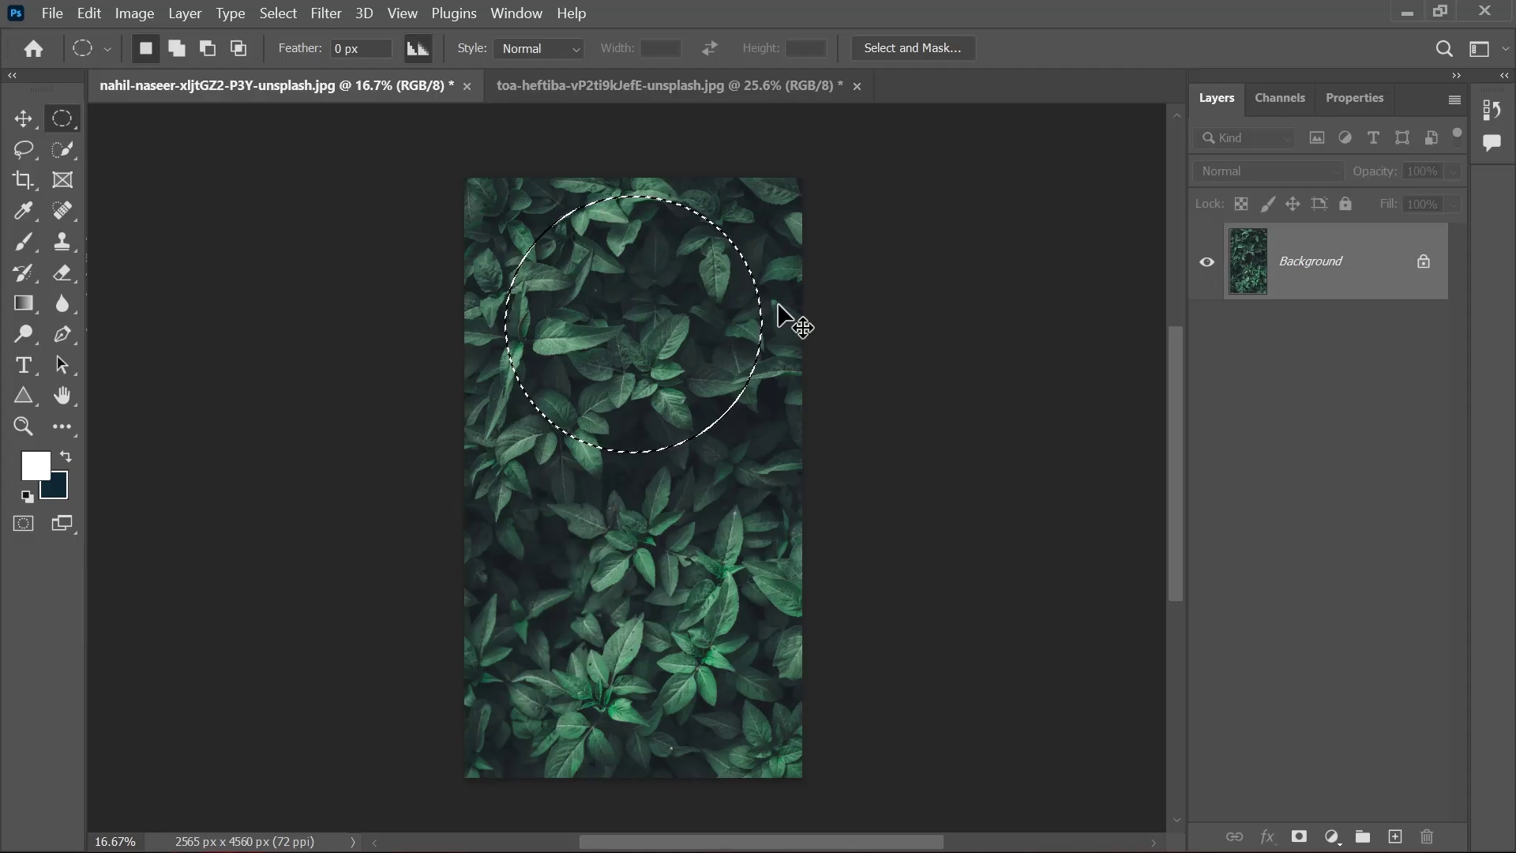
pyautogui.hotkey('ctrl', 'j')
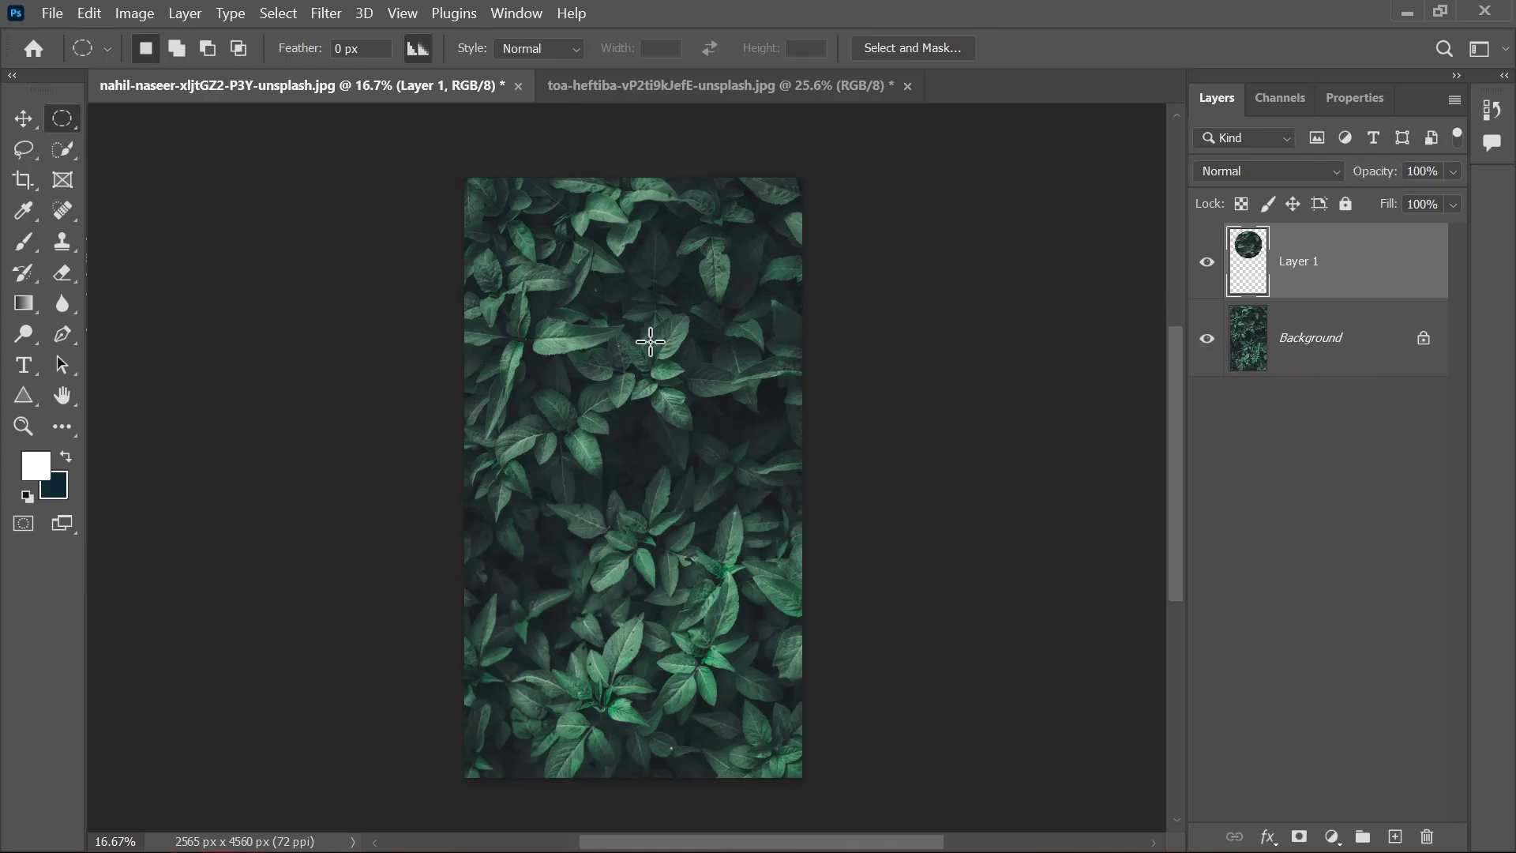
# Step: Hide the leaf Background and drag Layer 1 into the teacup document, dropping it over the cup
pyautogui.press('v')
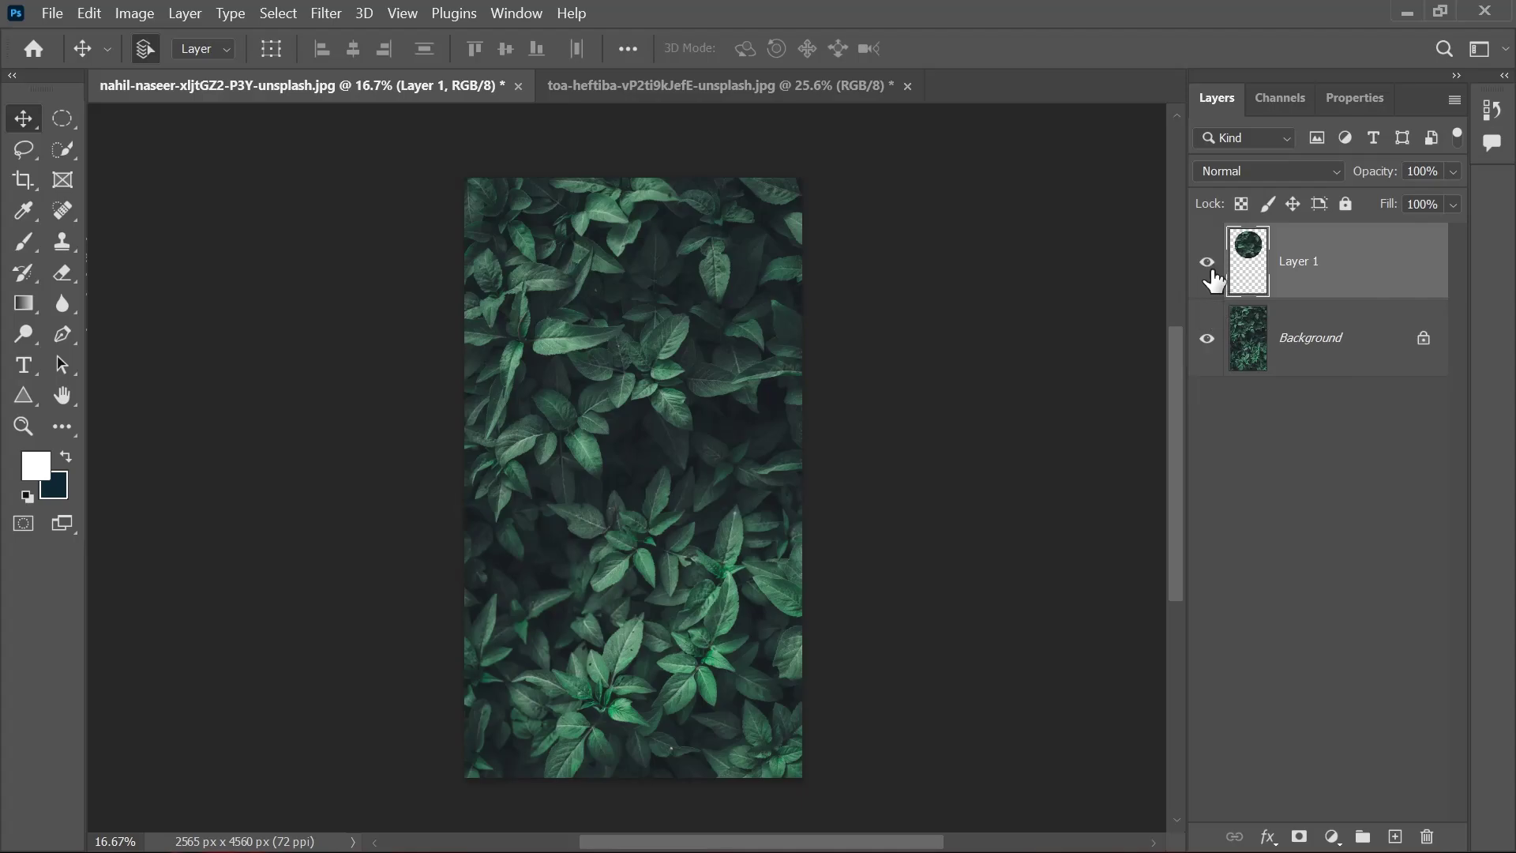
pyautogui.click(1206, 342)
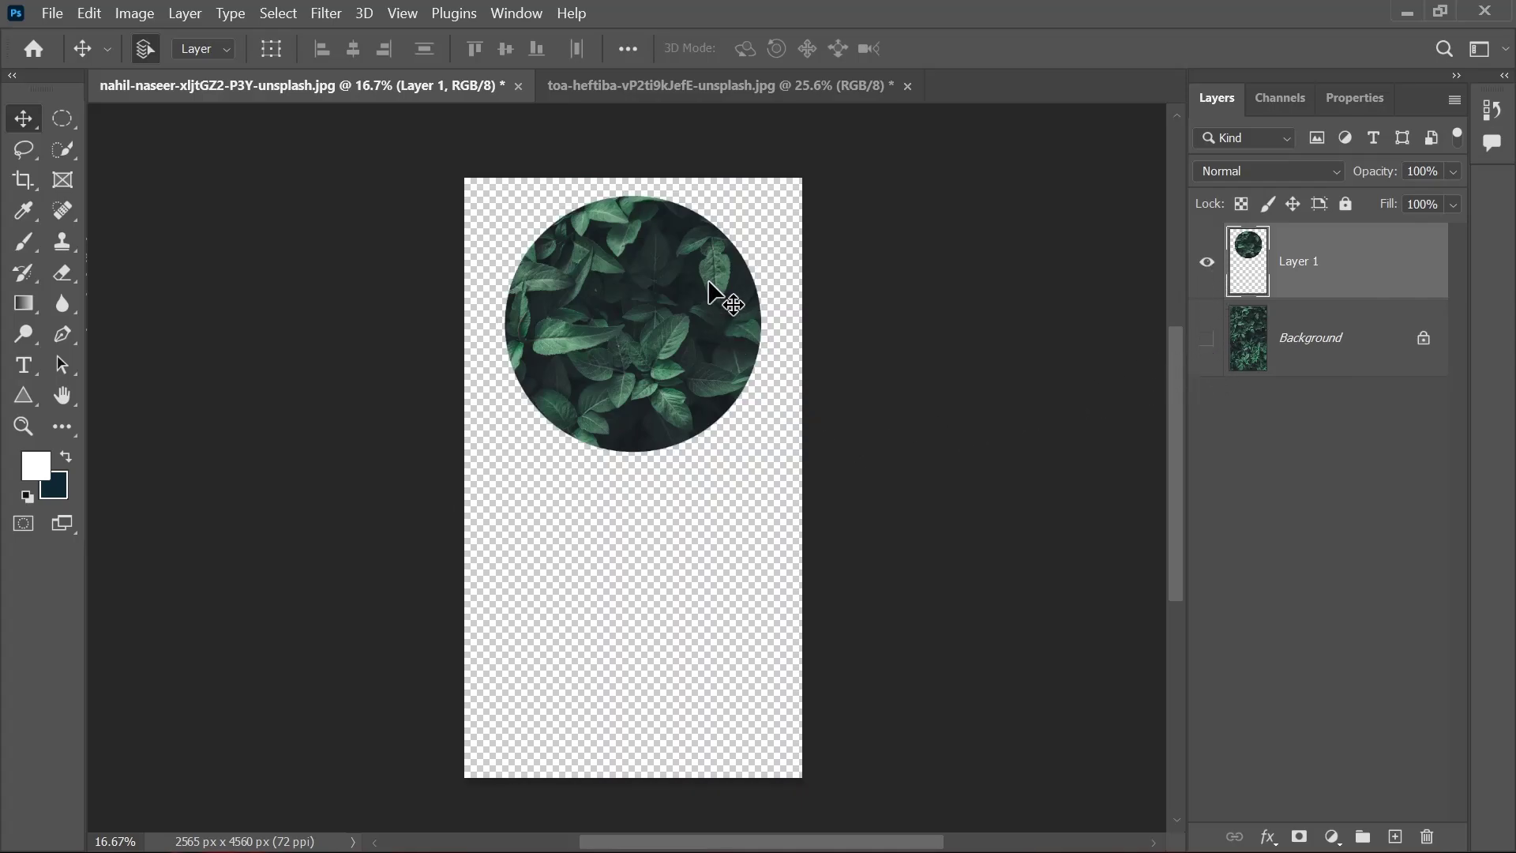
pyautogui.moveTo(704, 314); pyautogui.dragTo(730, 197)
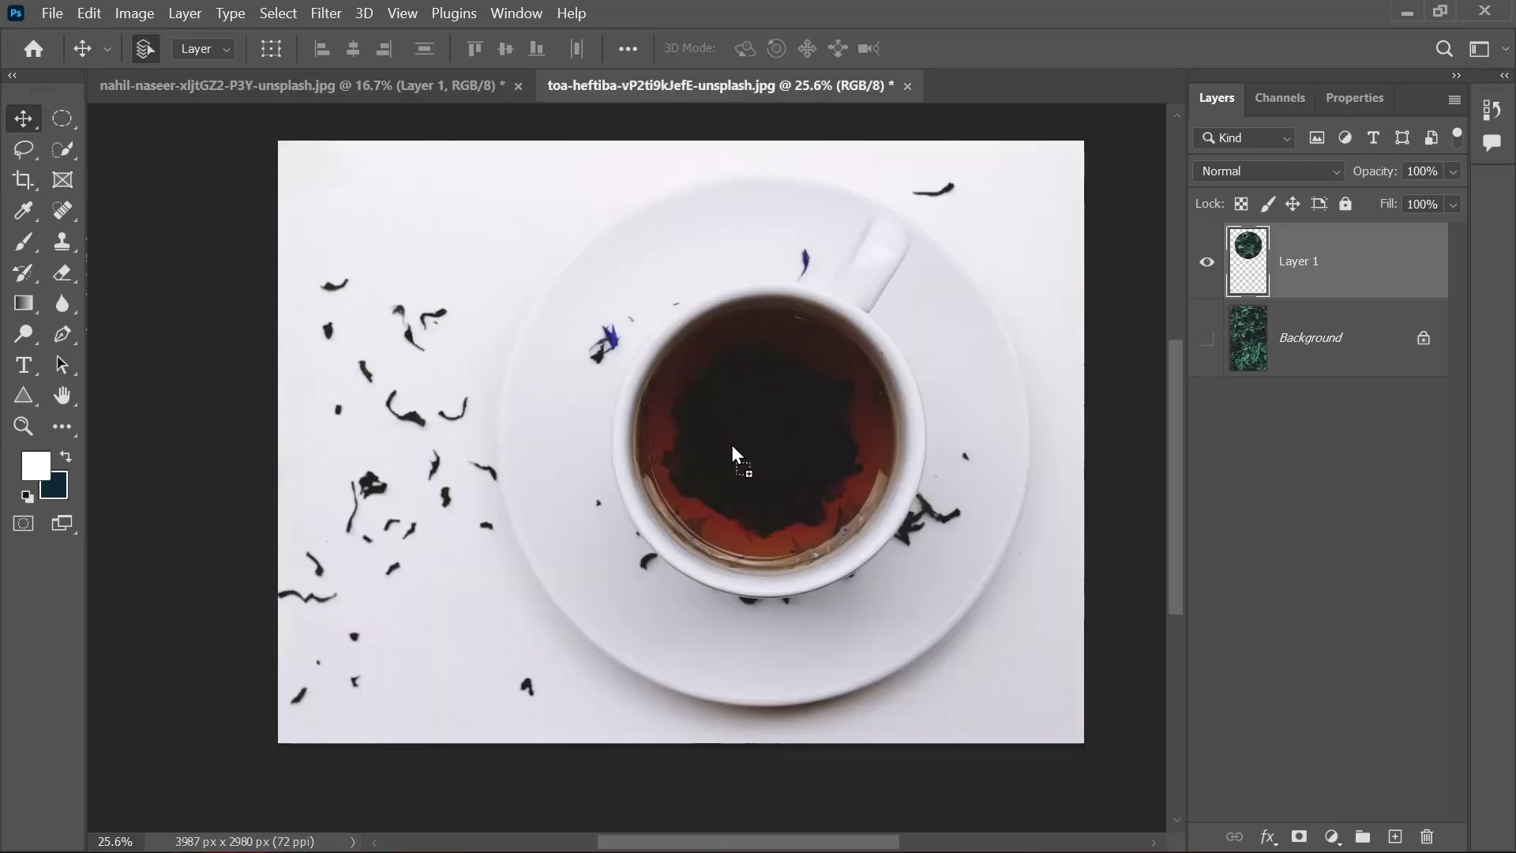
pyautogui.moveTo(732, 445)
pyautogui.mouseDown()
pyautogui.moveTo(802, 439)
pyautogui.moveTo(780, 389)
pyautogui.moveTo(750, 425)
pyautogui.mouseUp()
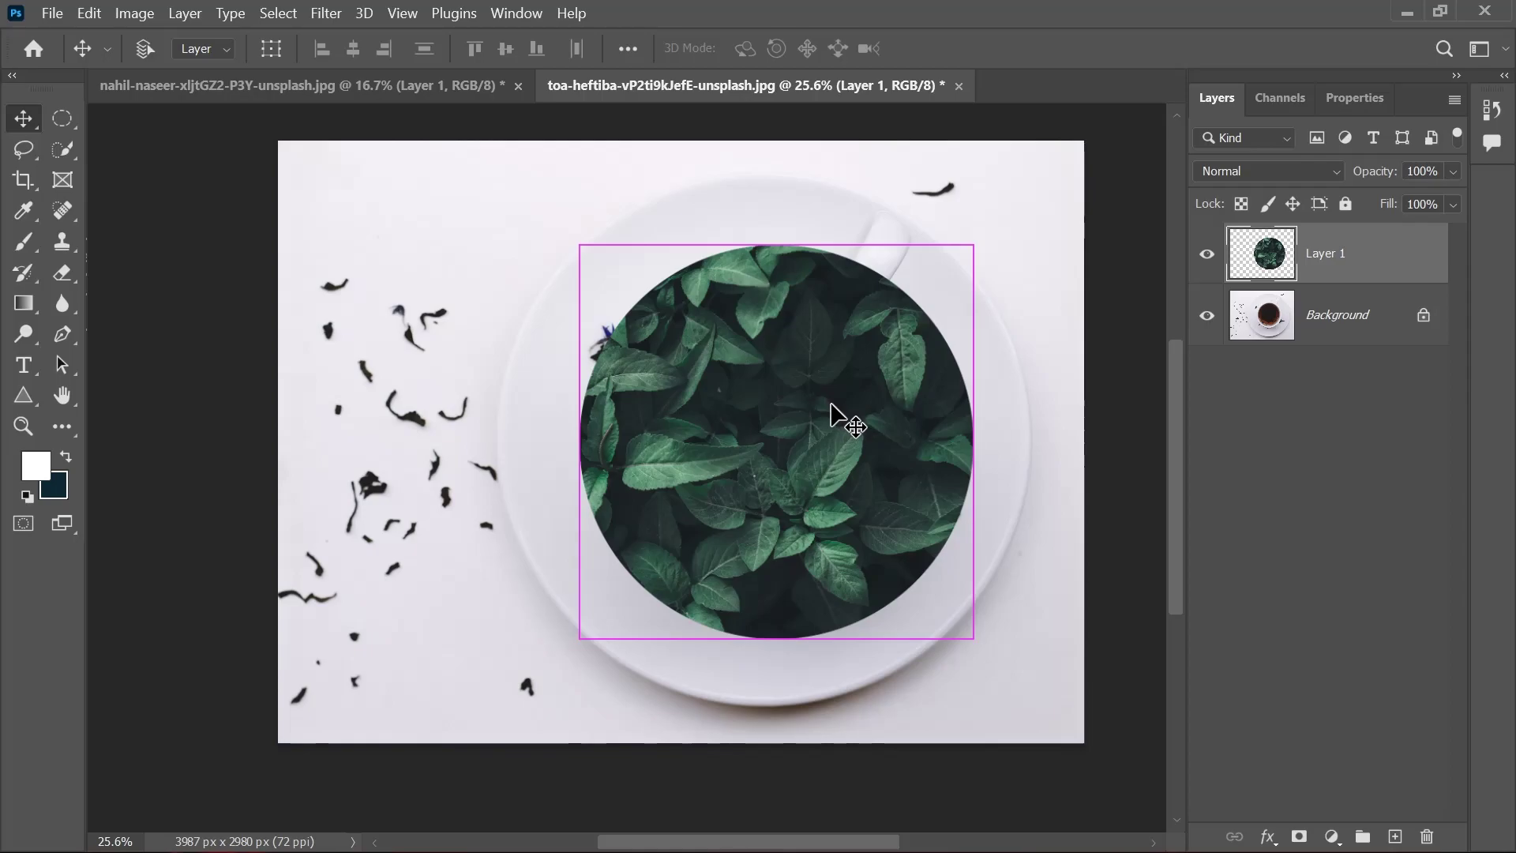
# Step: Free-transform the leaf circle, shrinking it from the corners and moving it into the cup
pyautogui.hotkey('ctrl', 't')
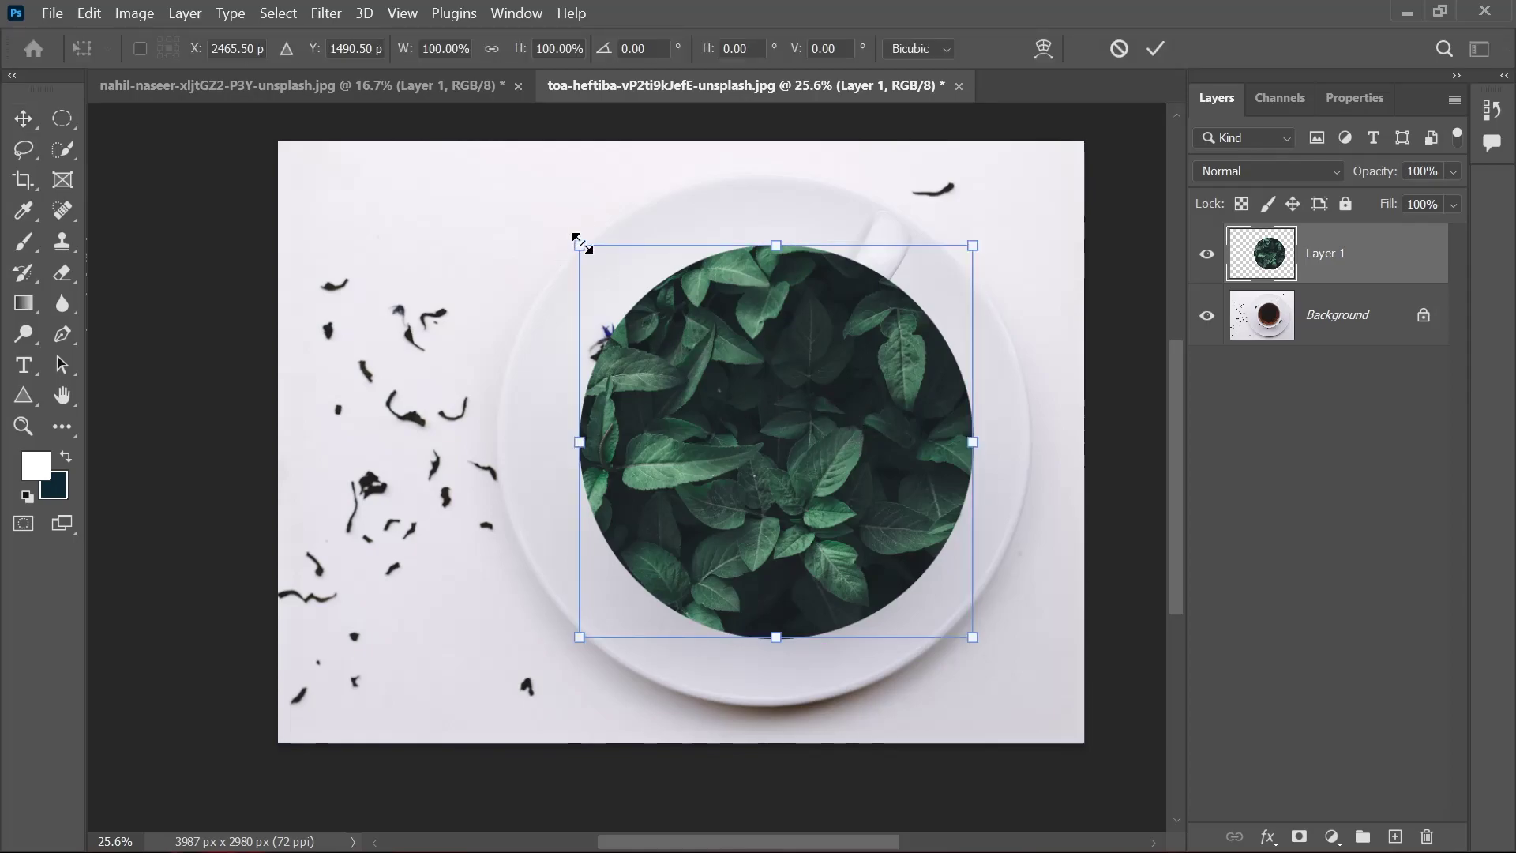
pyautogui.moveTo(581, 247); pyautogui.dragTo(742, 406)
pyautogui.moveTo(845, 542); pyautogui.dragTo(734, 436)
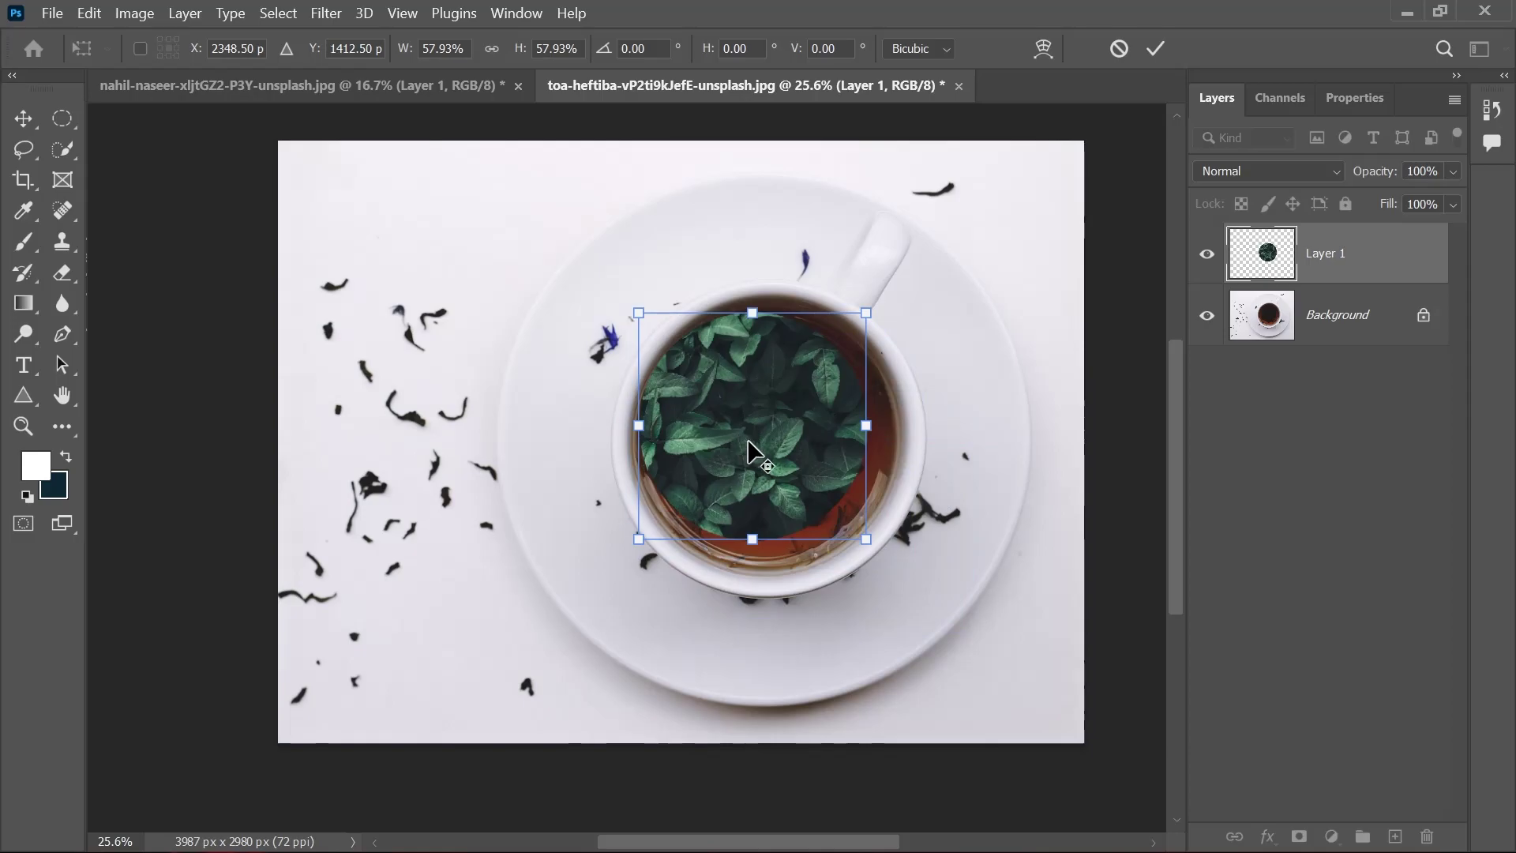
pyautogui.scroll(2, 751, 446)
pyautogui.scroll(2, 790, 465)
pyautogui.scroll(-2, 799, 467)
pyautogui.scroll(2, 797, 474)
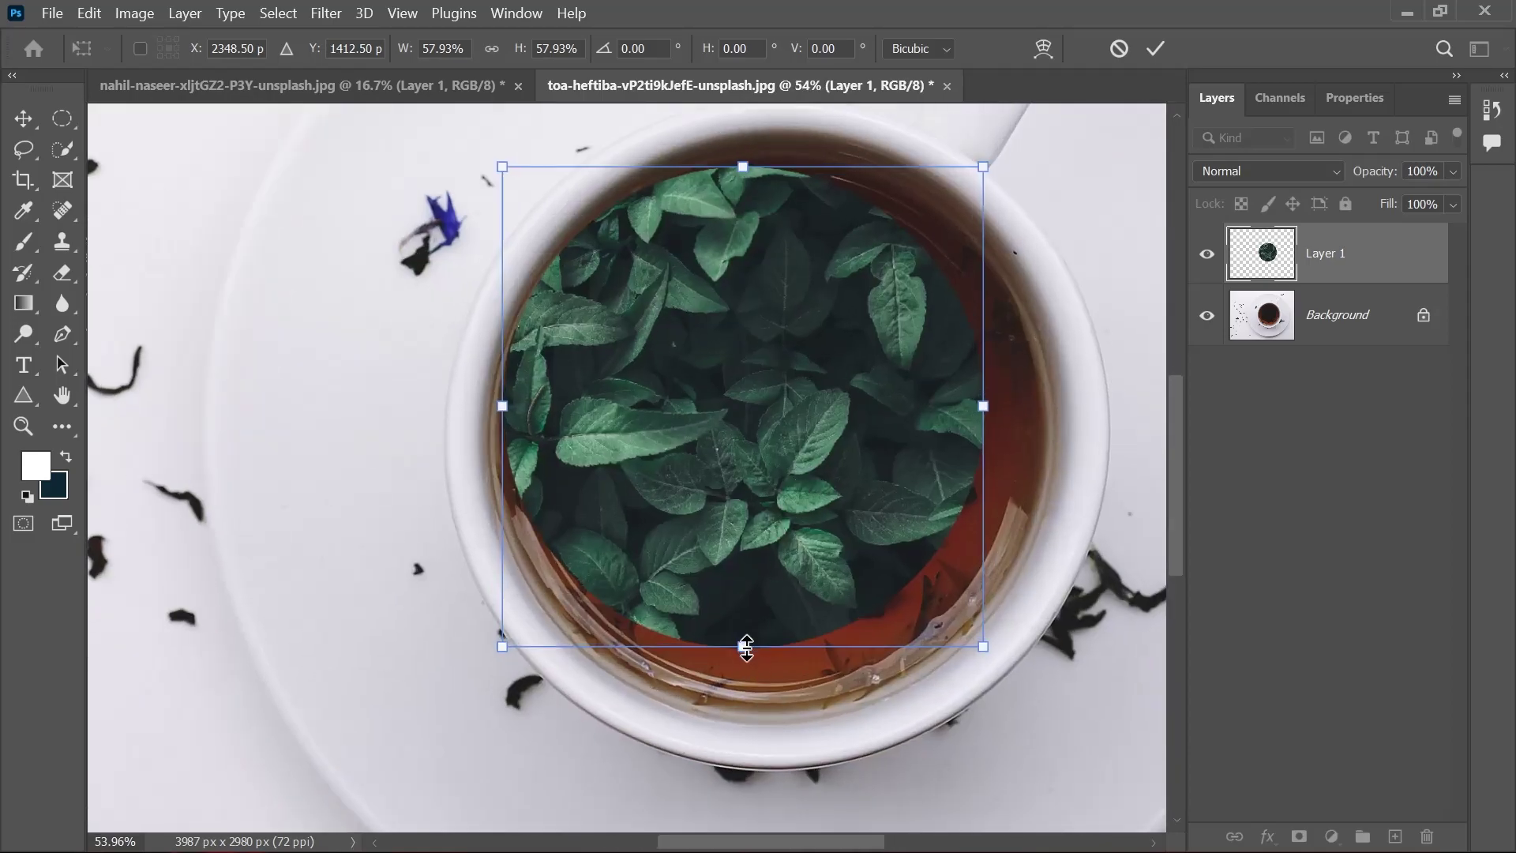
# Step: Stretch the circle to the cup's top, bottom, left and right rims, committing at about 68.5% × 69.6%
pyautogui.moveTo(742, 646); pyautogui.dragTo(781, 718)
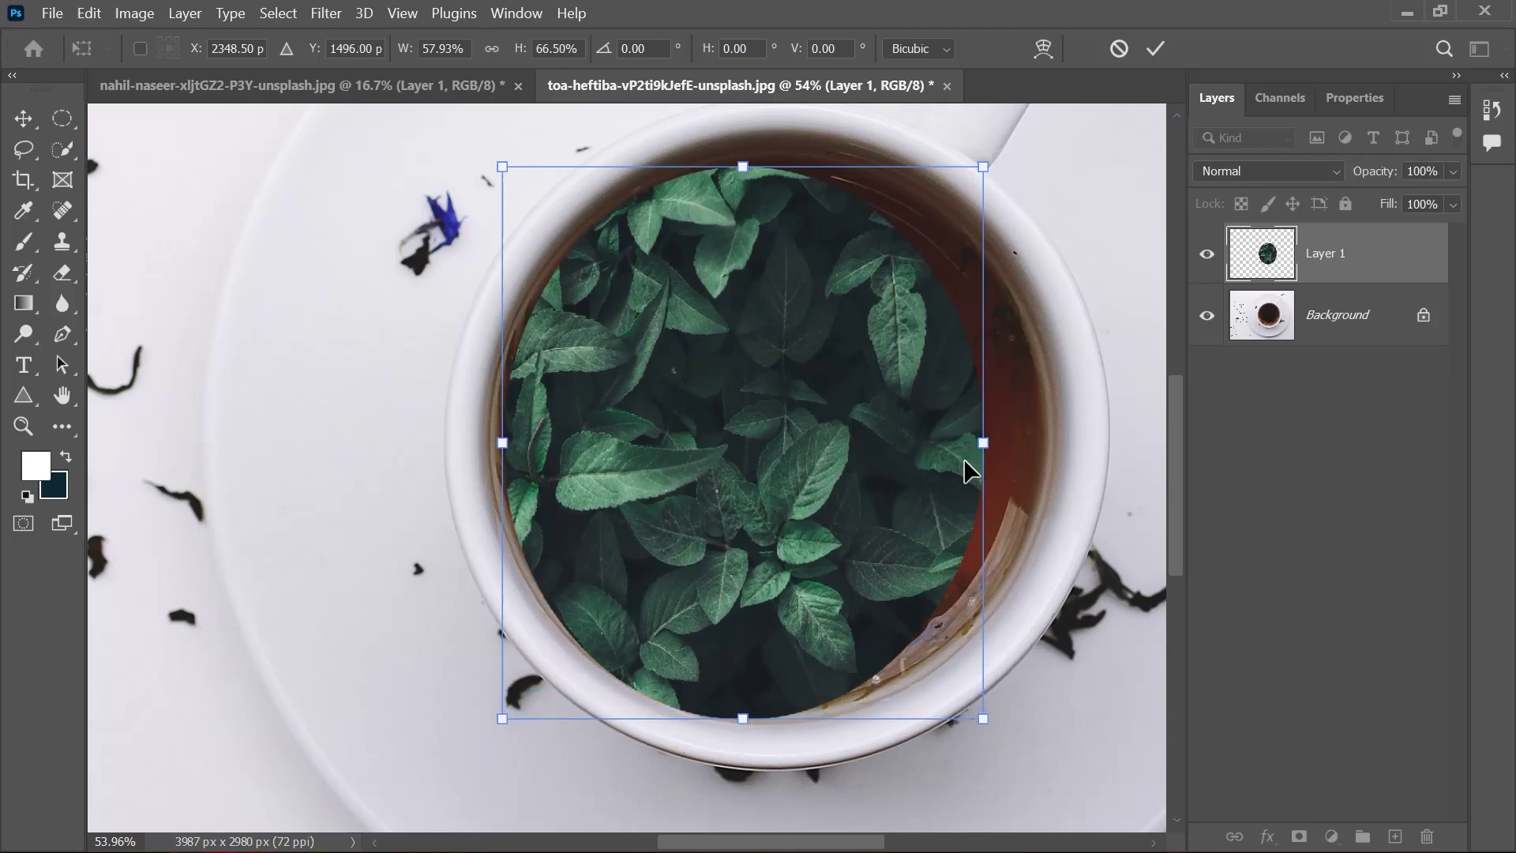
pyautogui.moveTo(981, 444); pyautogui.dragTo(1058, 443)
pyautogui.moveTo(779, 170); pyautogui.dragTo(780, 149)
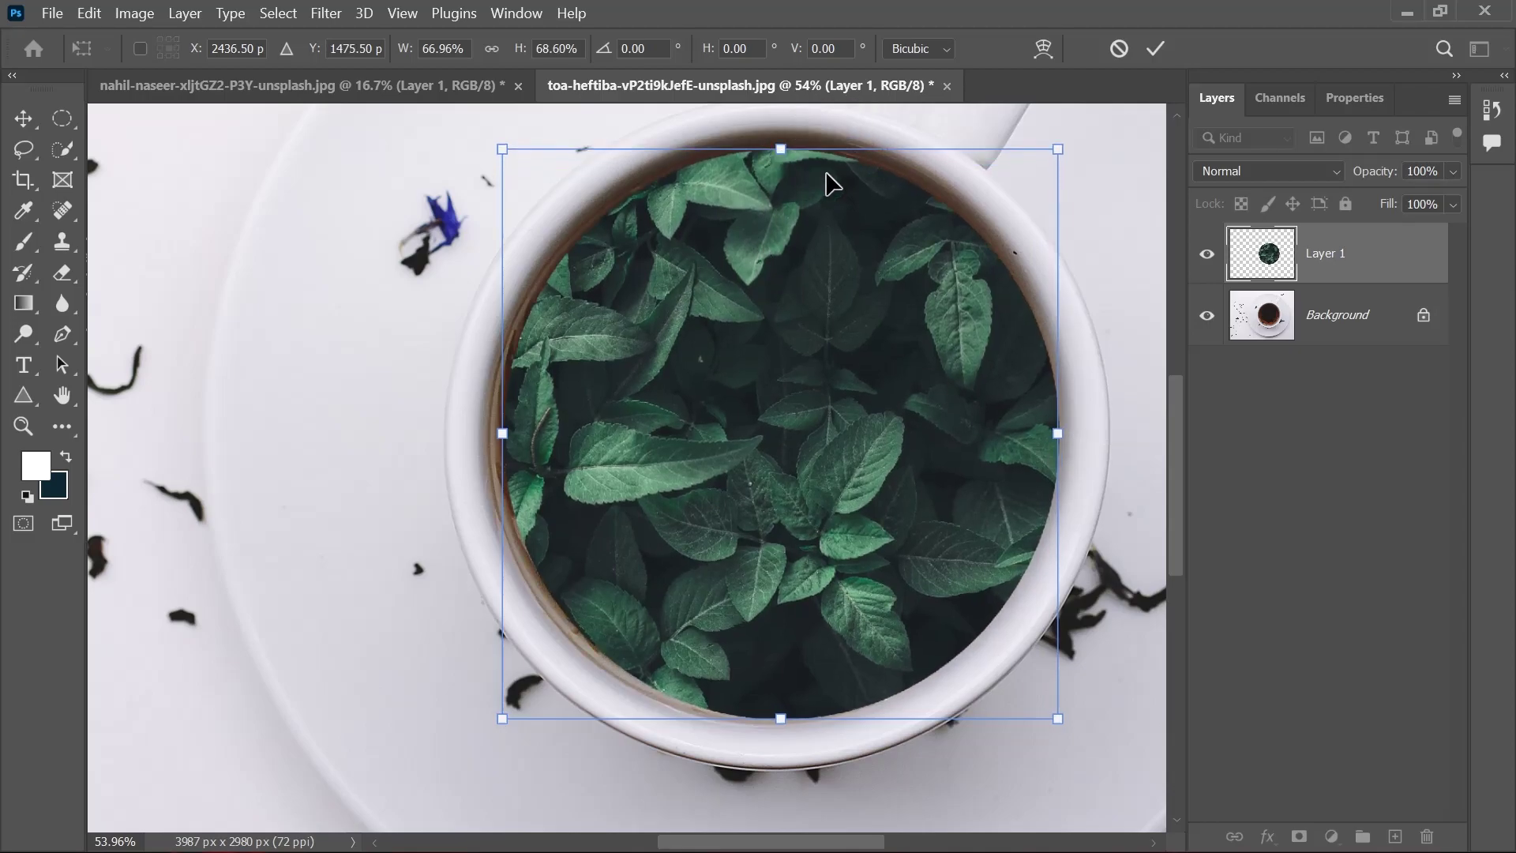
pyautogui.moveTo(512, 442); pyautogui.dragTo(499, 443)
pyautogui.moveTo(772, 717); pyautogui.dragTo(766, 725)
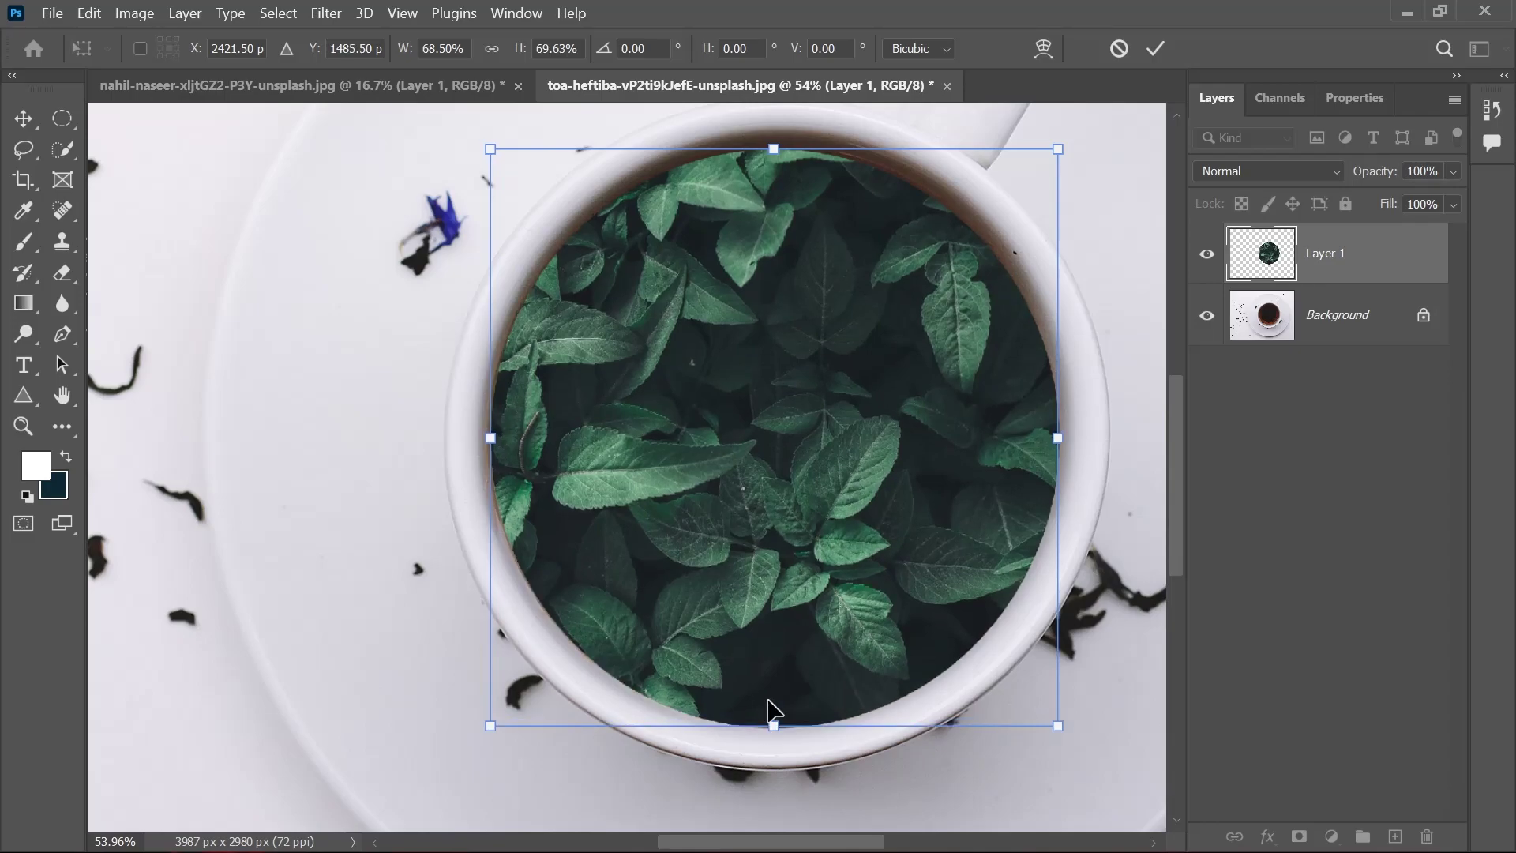
pyautogui.click(1155, 49)
pyautogui.scroll(-5, 999, 308)
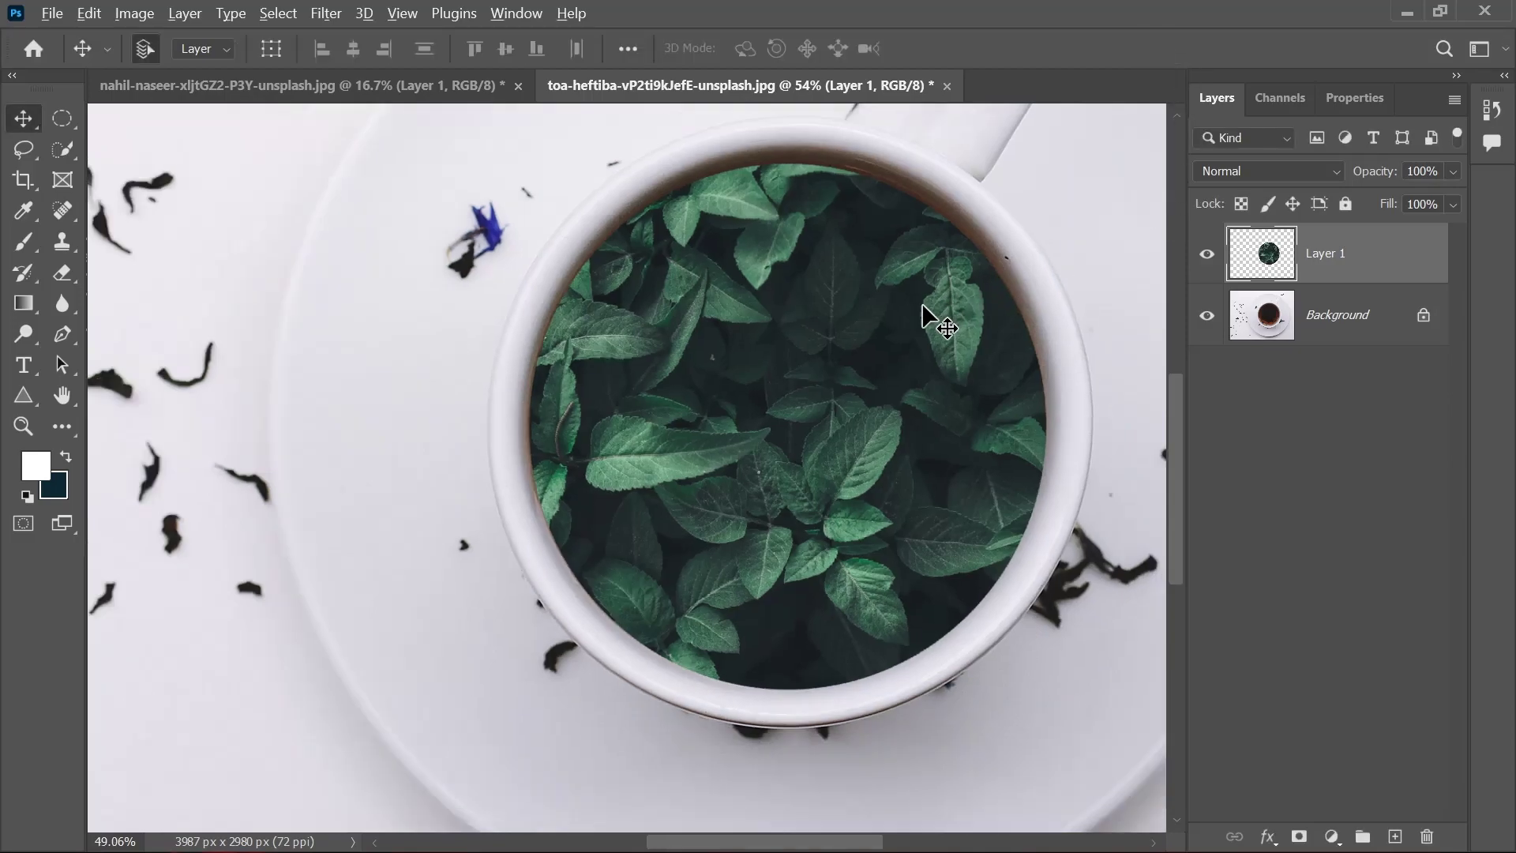
pyautogui.scroll(4, 1001, 314)
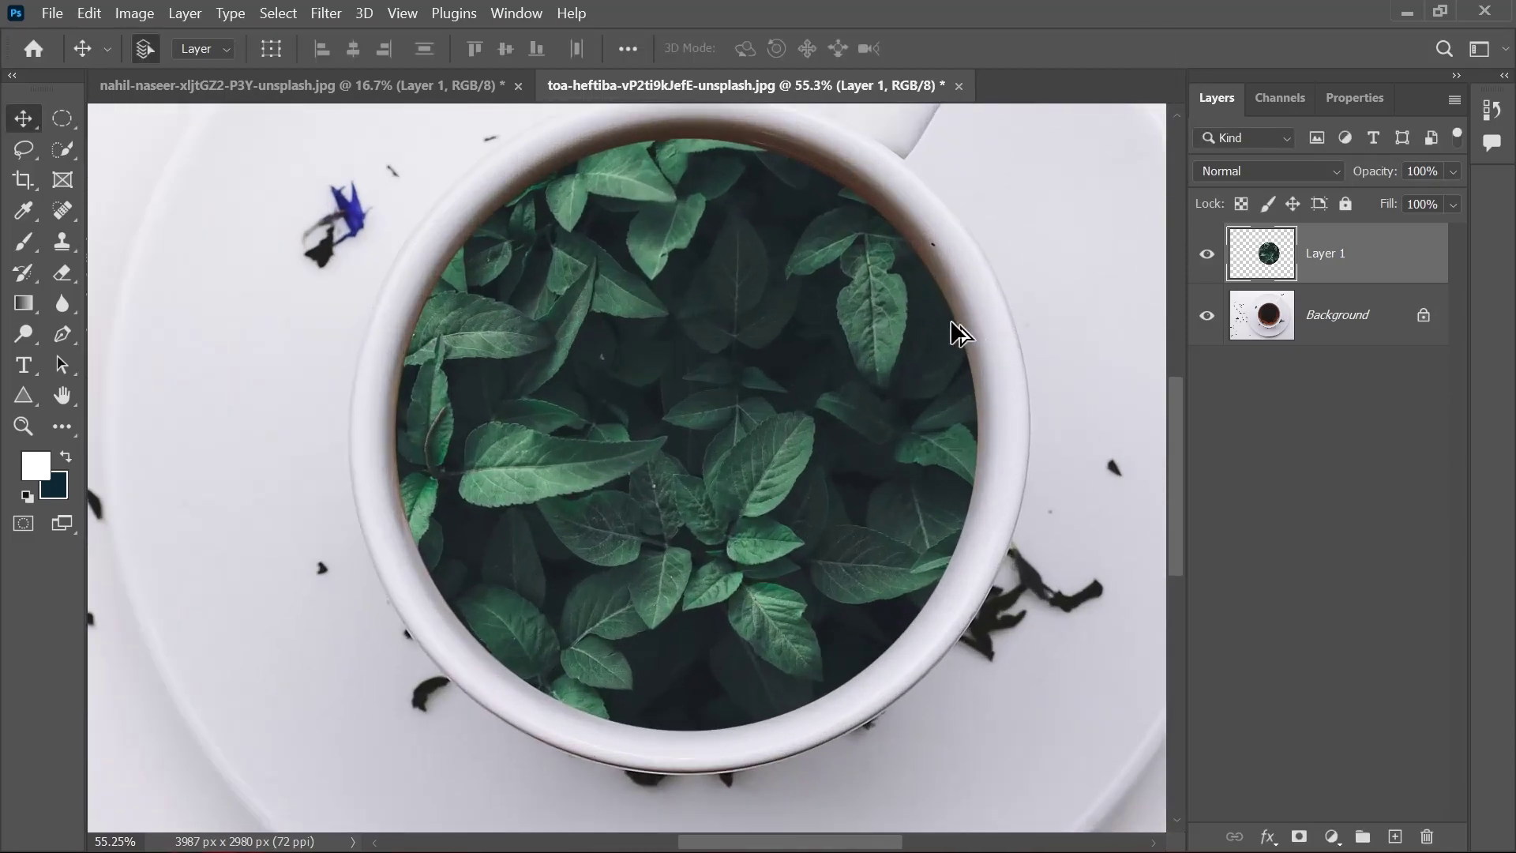
pyautogui.scroll(-2, 700, 348)
# Step: Drag Layer 1 until smart guides show the leaf circle centred within the teacup's rim
pyautogui.scroll(3, 694, 345)
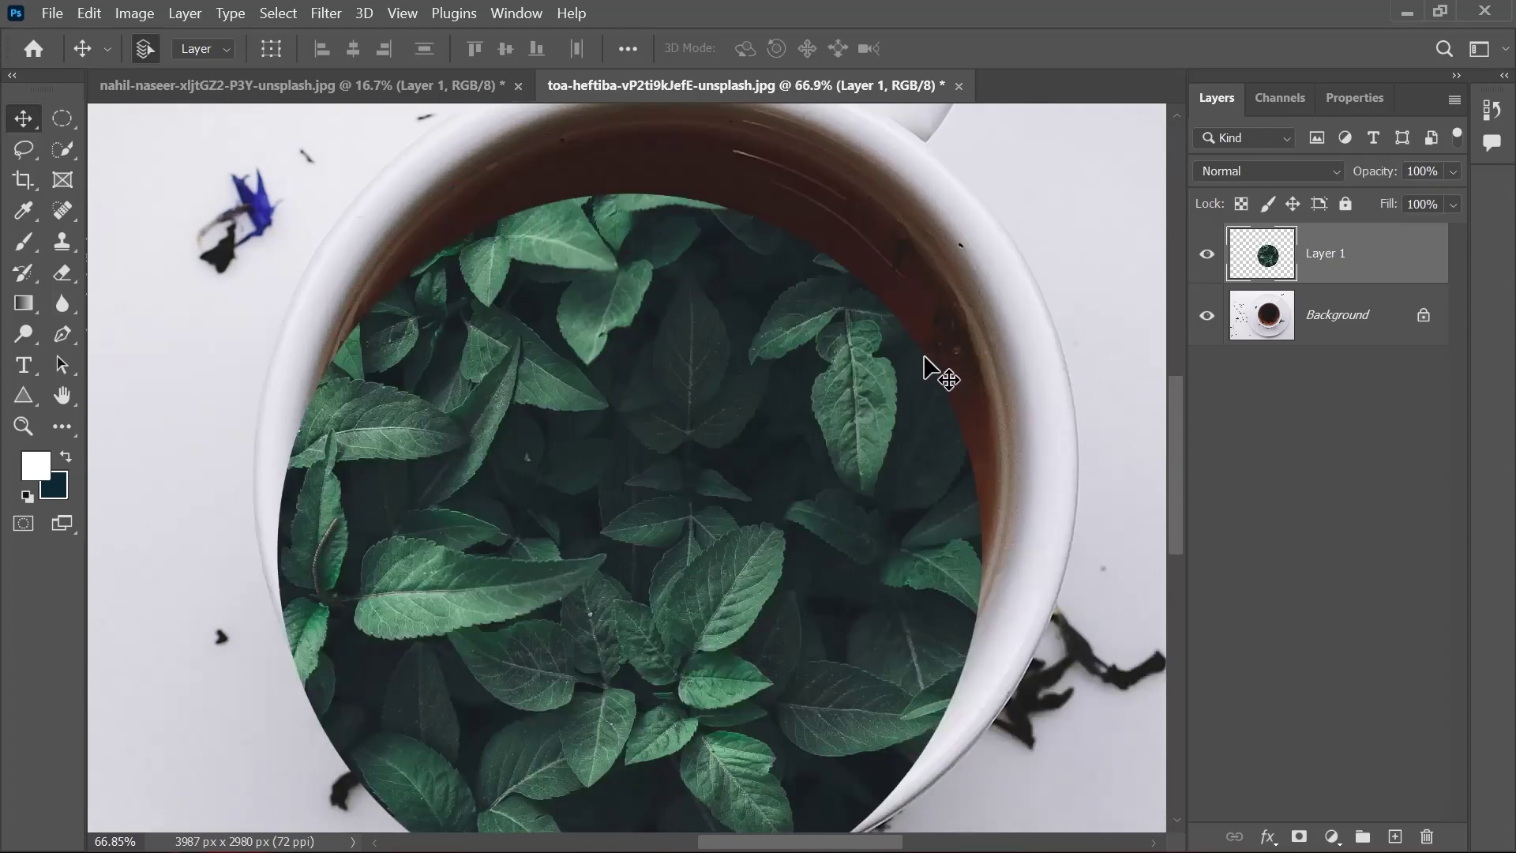
pyautogui.moveTo(937, 372); pyautogui.dragTo(920, 348)
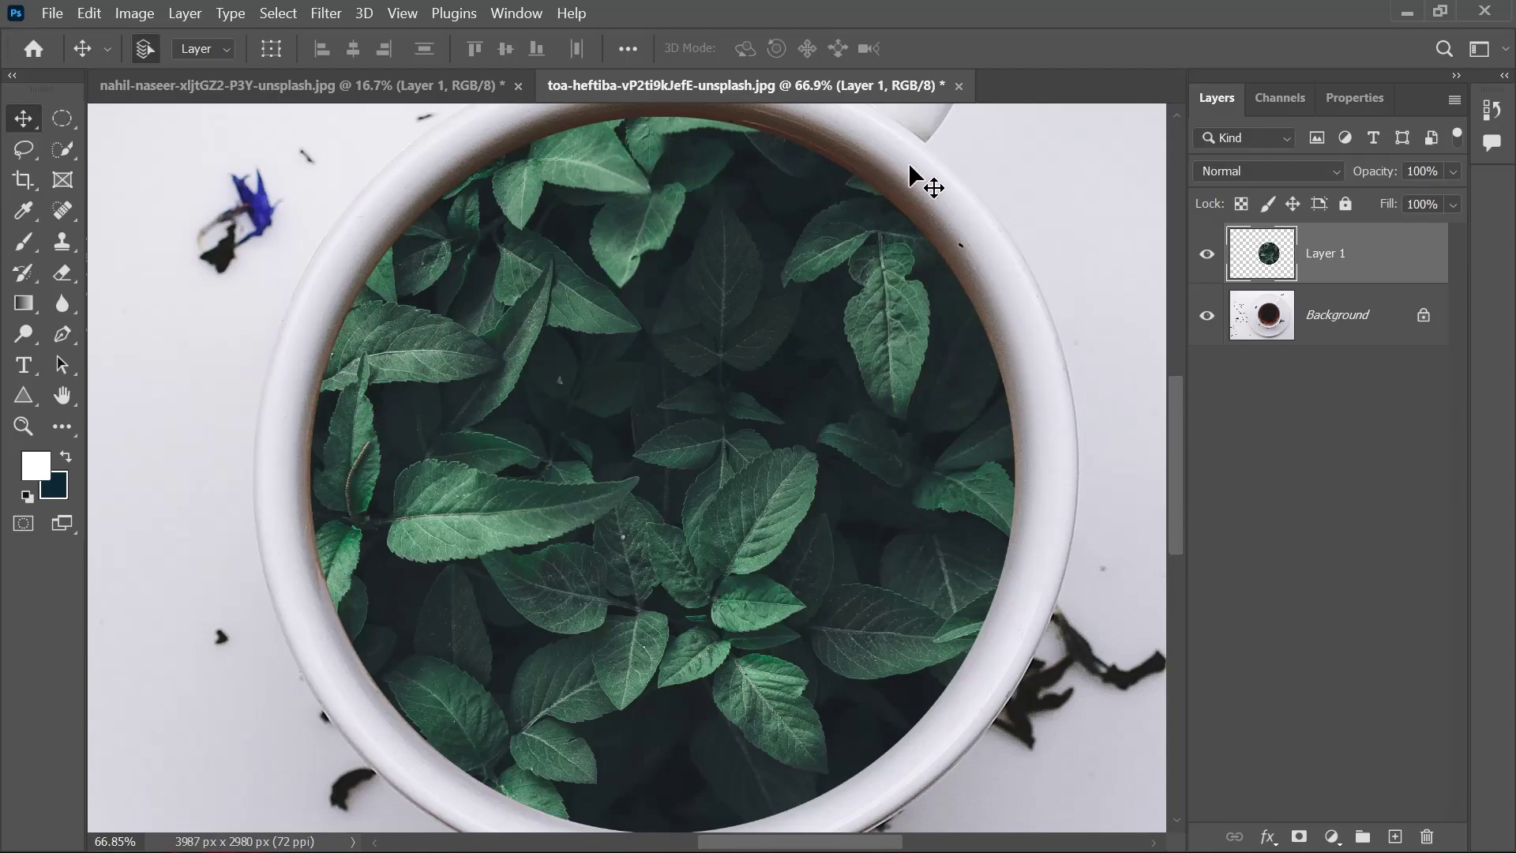
pyautogui.scroll(-3, 1007, 221)
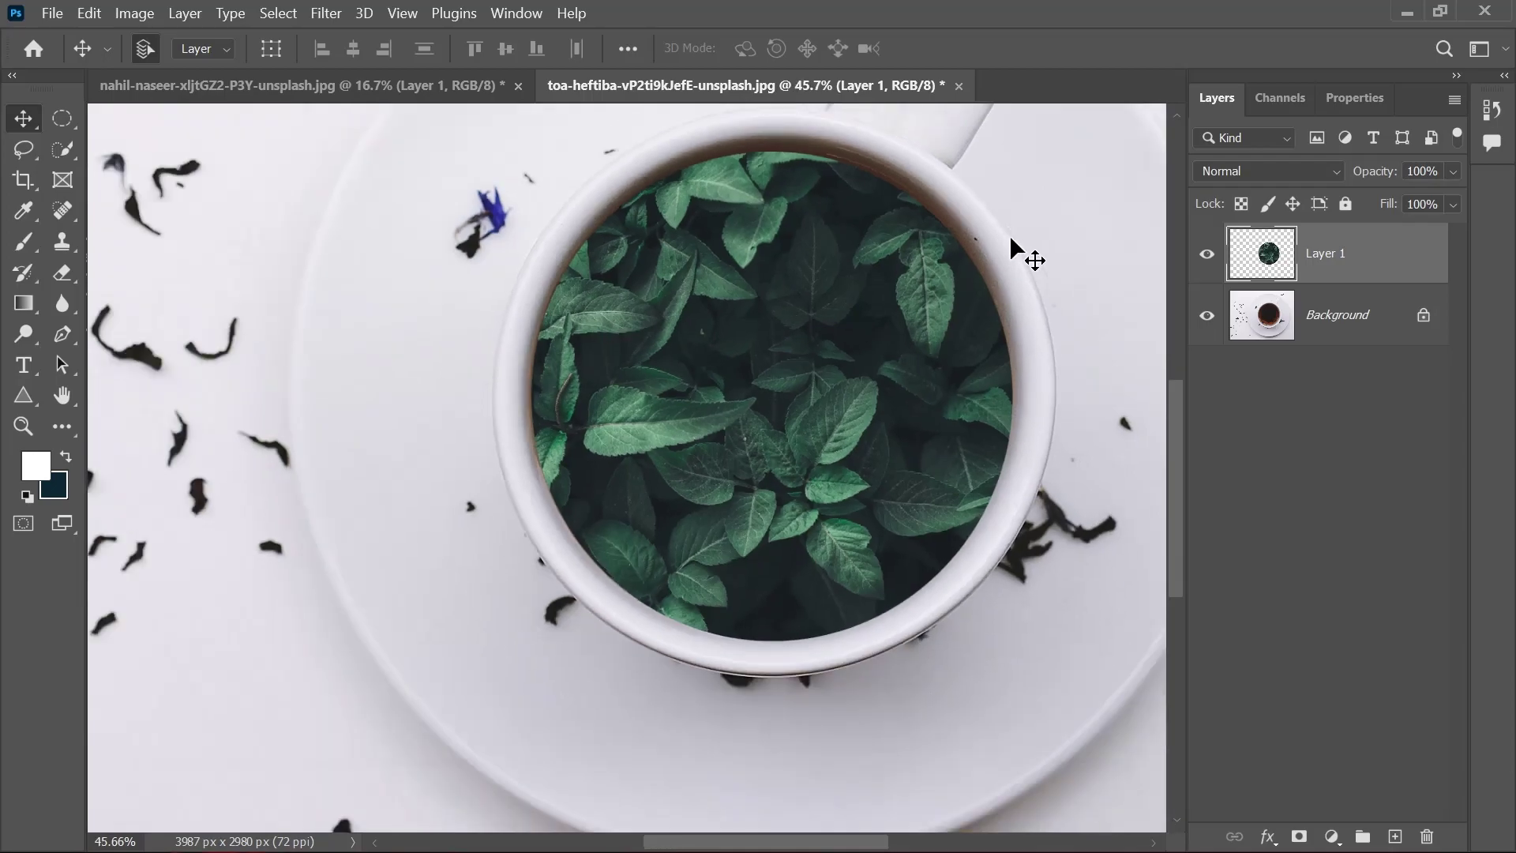
pyautogui.moveTo(993, 224); pyautogui.dragTo(917, 288)
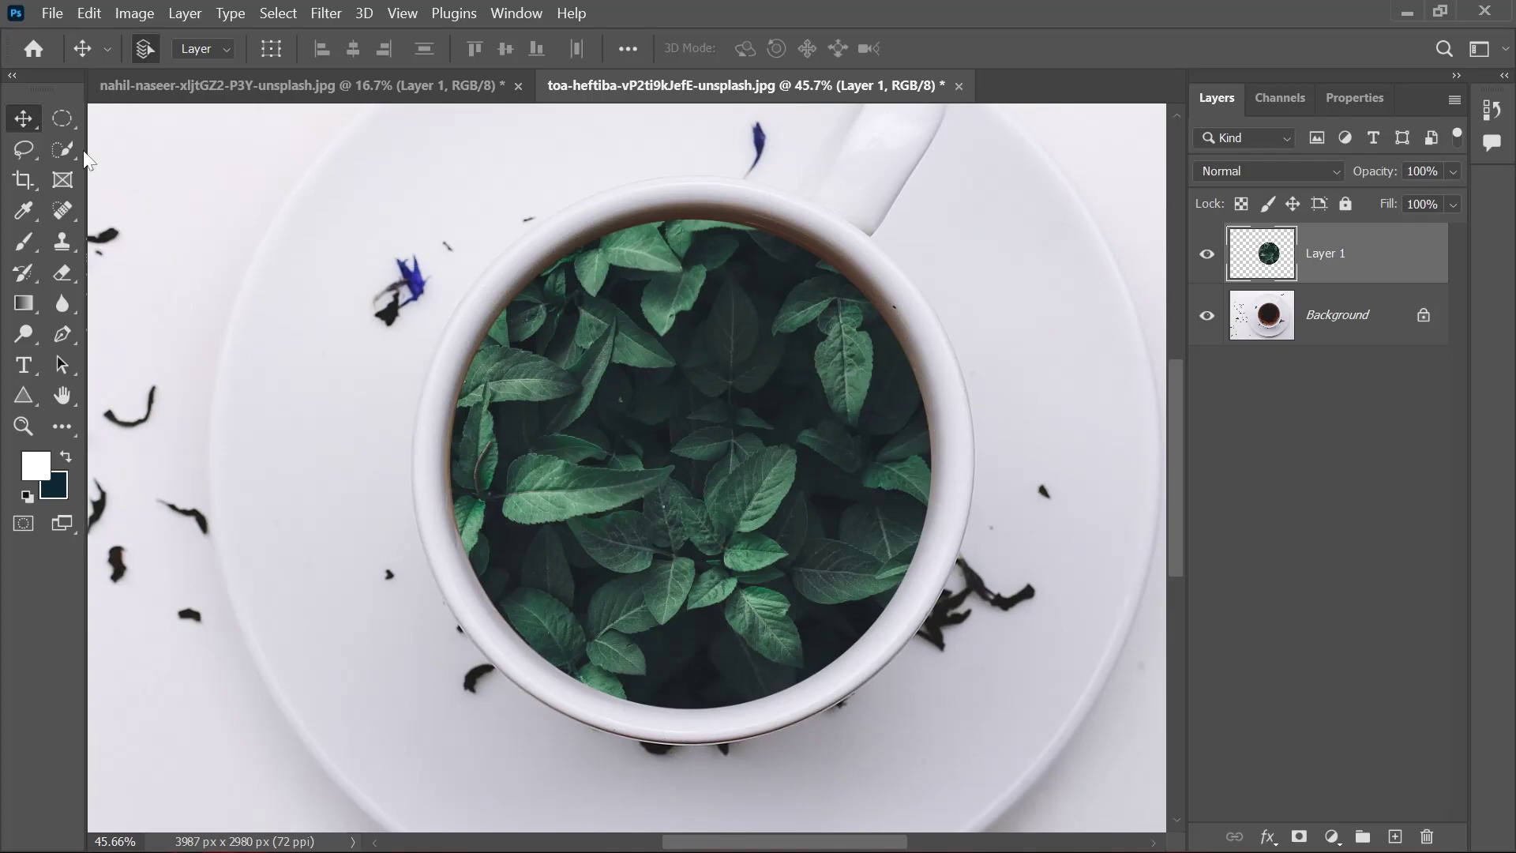
pyautogui.click(62, 119)
# Step: Load Layer 1's pixels as a circular selection and dismiss the Windows battery warnings
pyautogui.press('ctrl')
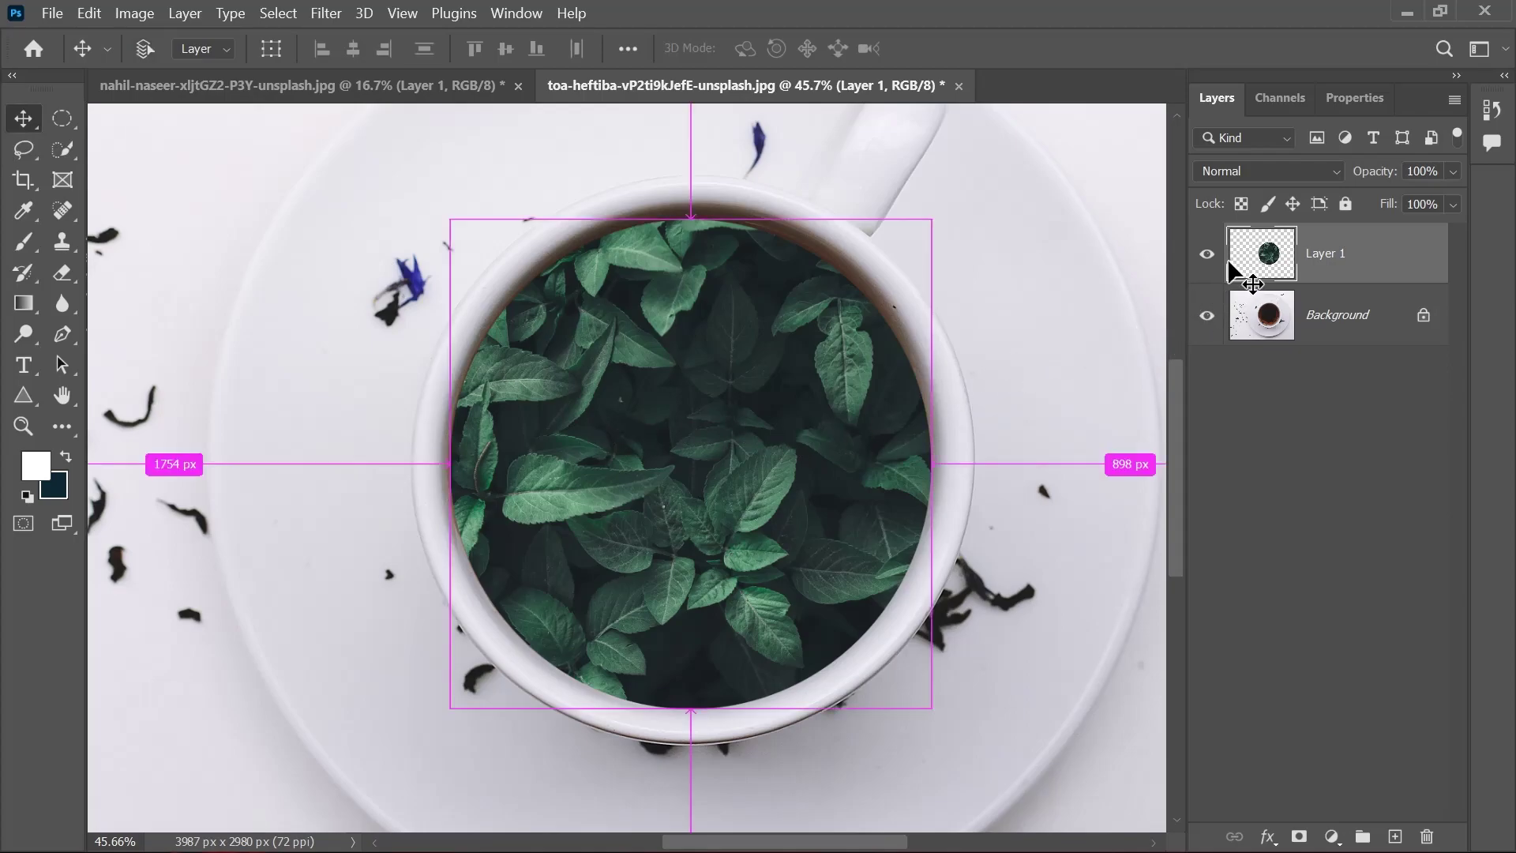
pyautogui.keyDown('ctrl'); pyautogui.click(1269, 255); pyautogui.keyUp('ctrl')
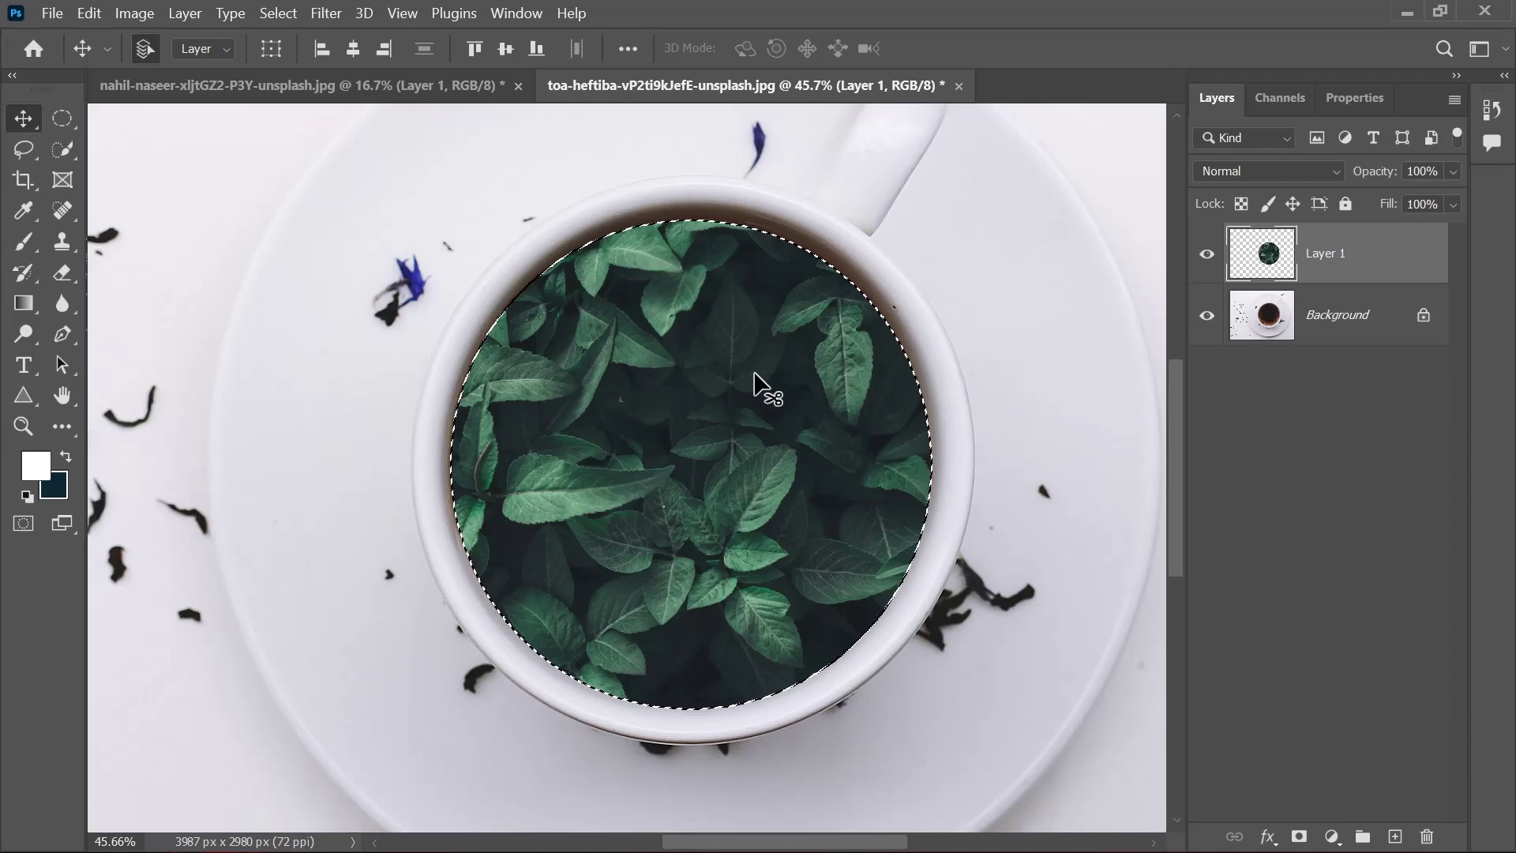
pyautogui.scroll(-2, 829, 382)
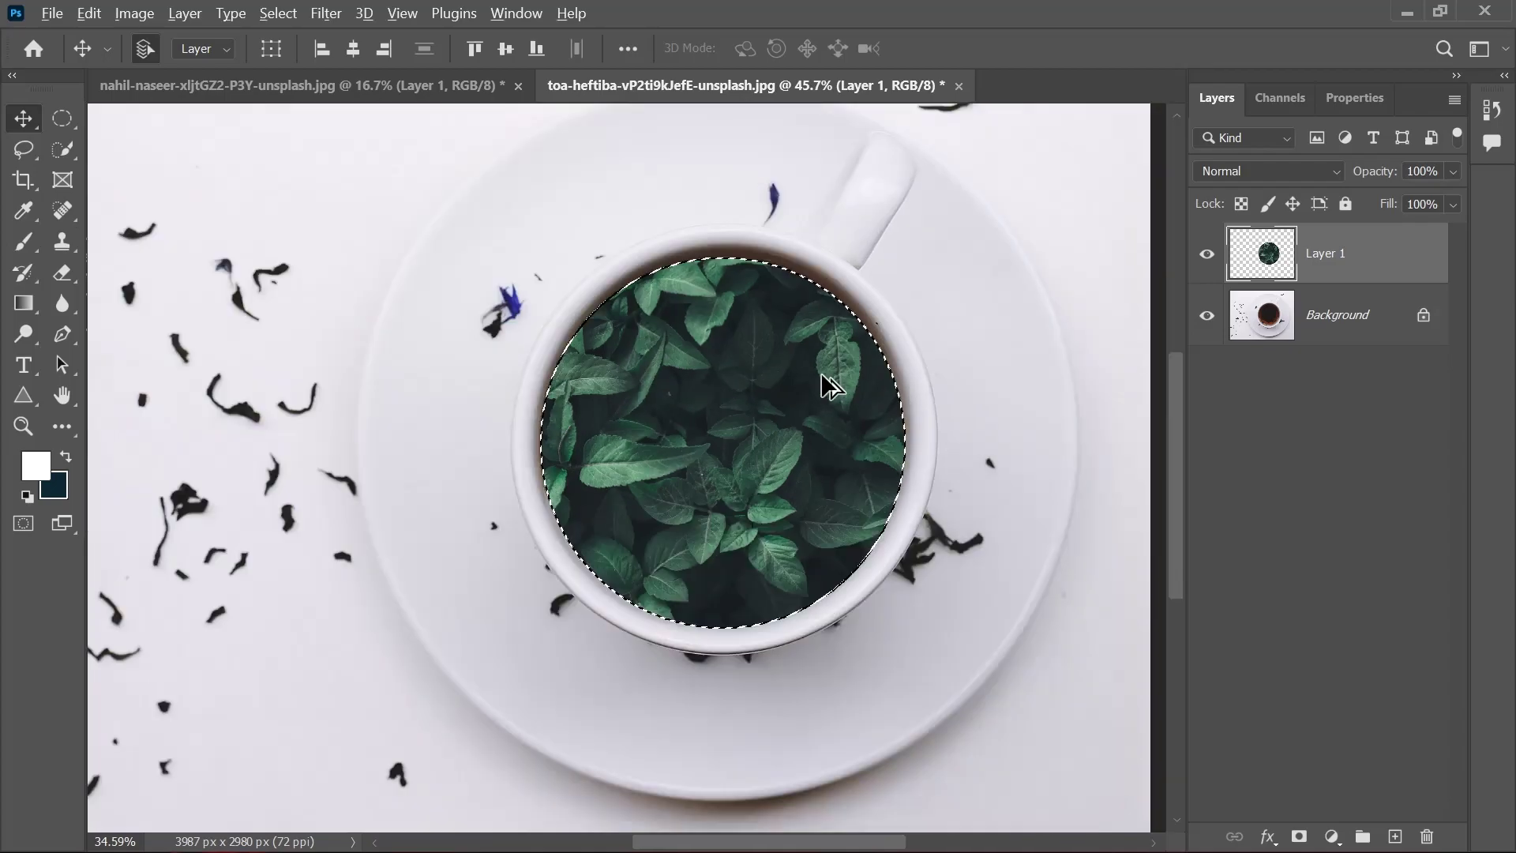
pyautogui.scroll(2, 822, 382)
pyautogui.scroll(-2, 822, 382)
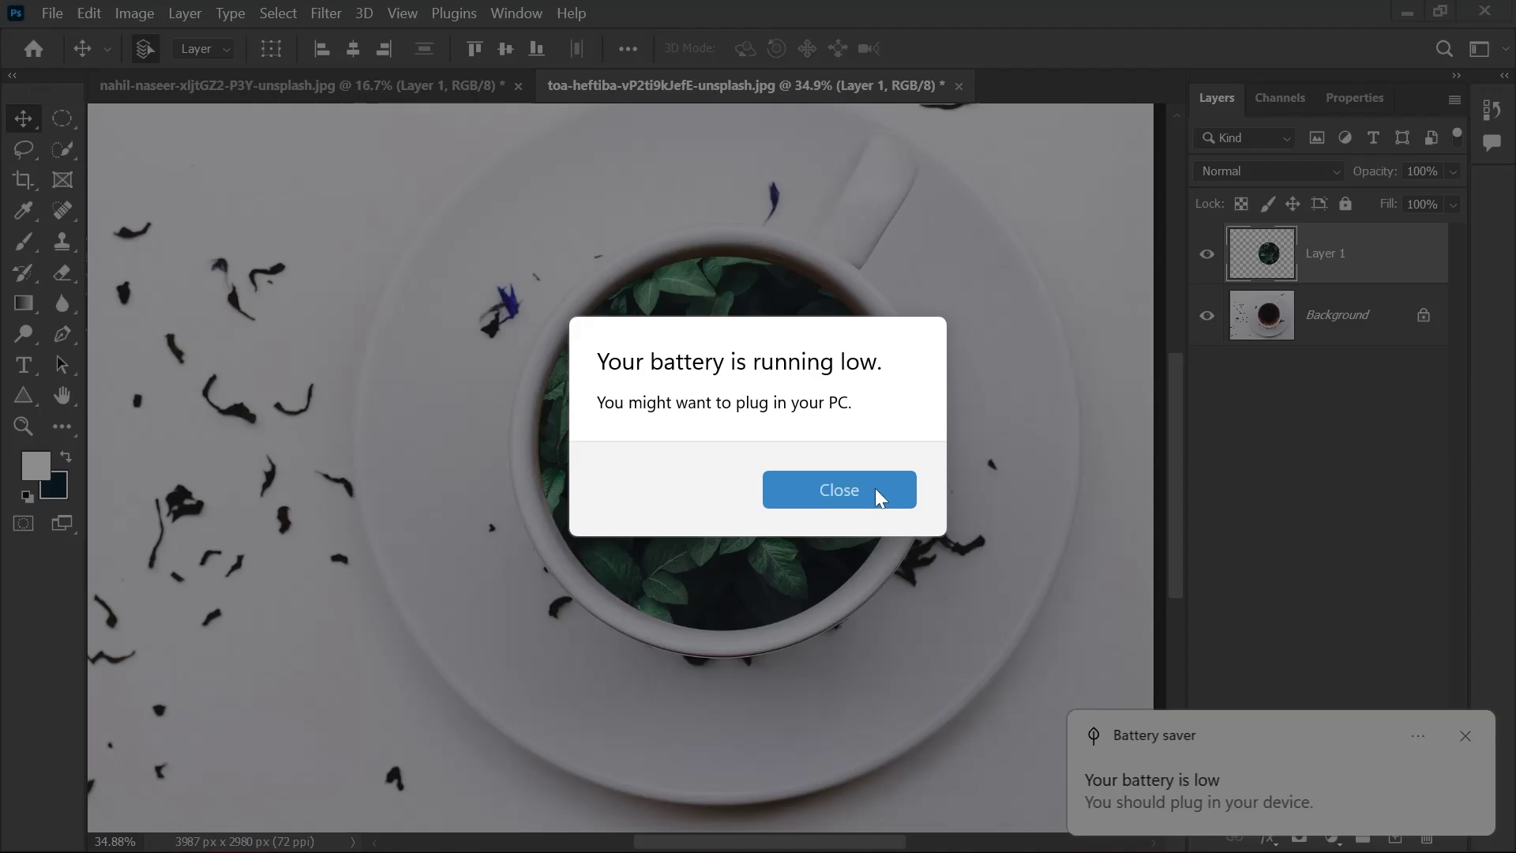
pyautogui.click(875, 496)
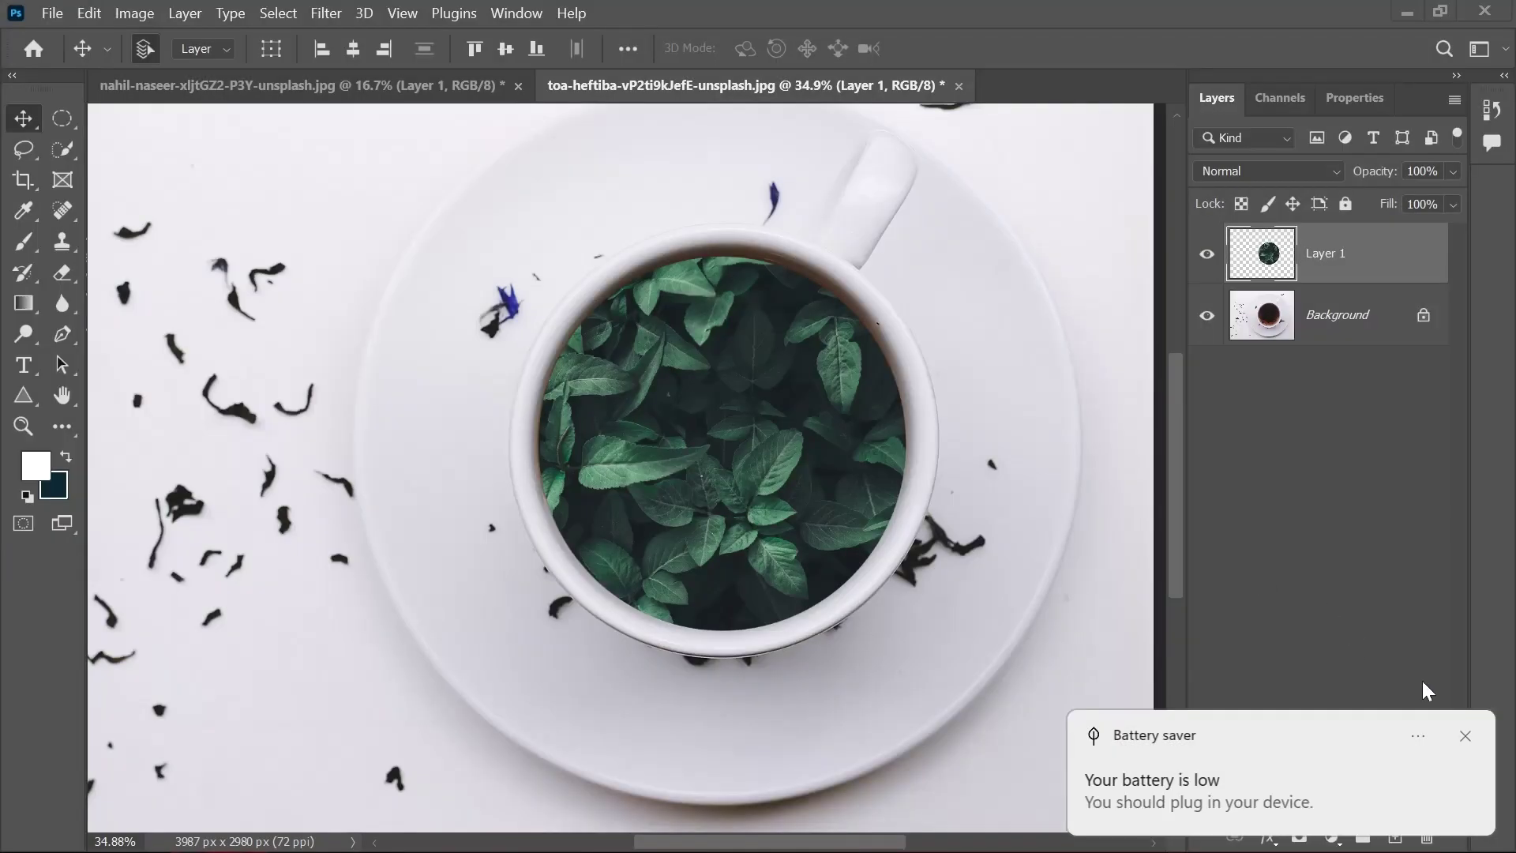
pyautogui.click(1466, 737)
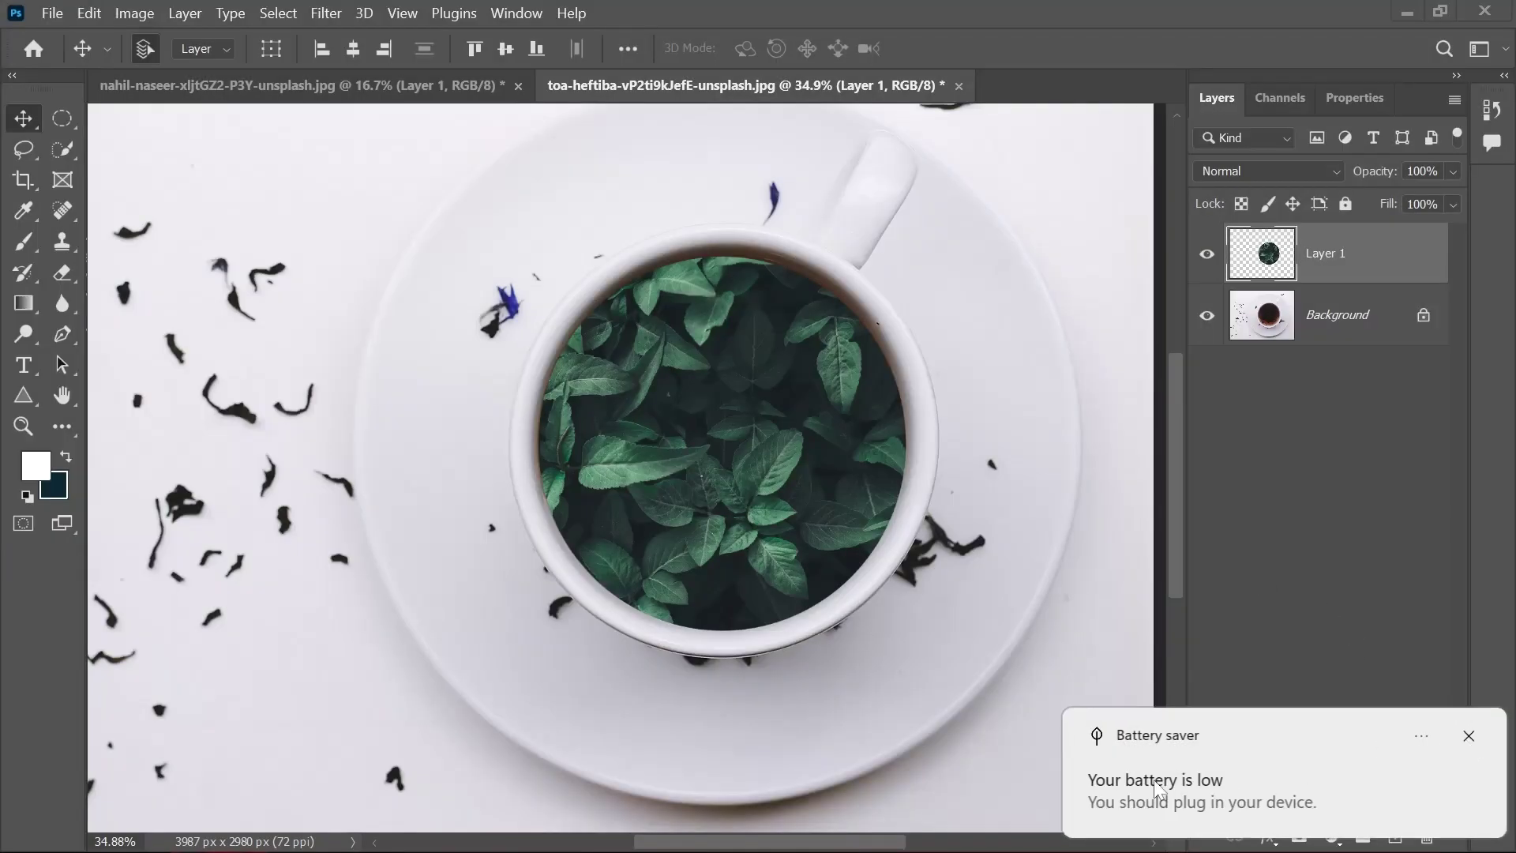
# Step: Expand the circular selection by 30 pixels using Select > Modify > Expand
pyautogui.click(276, 15)
pyautogui.moveTo(420, 348)
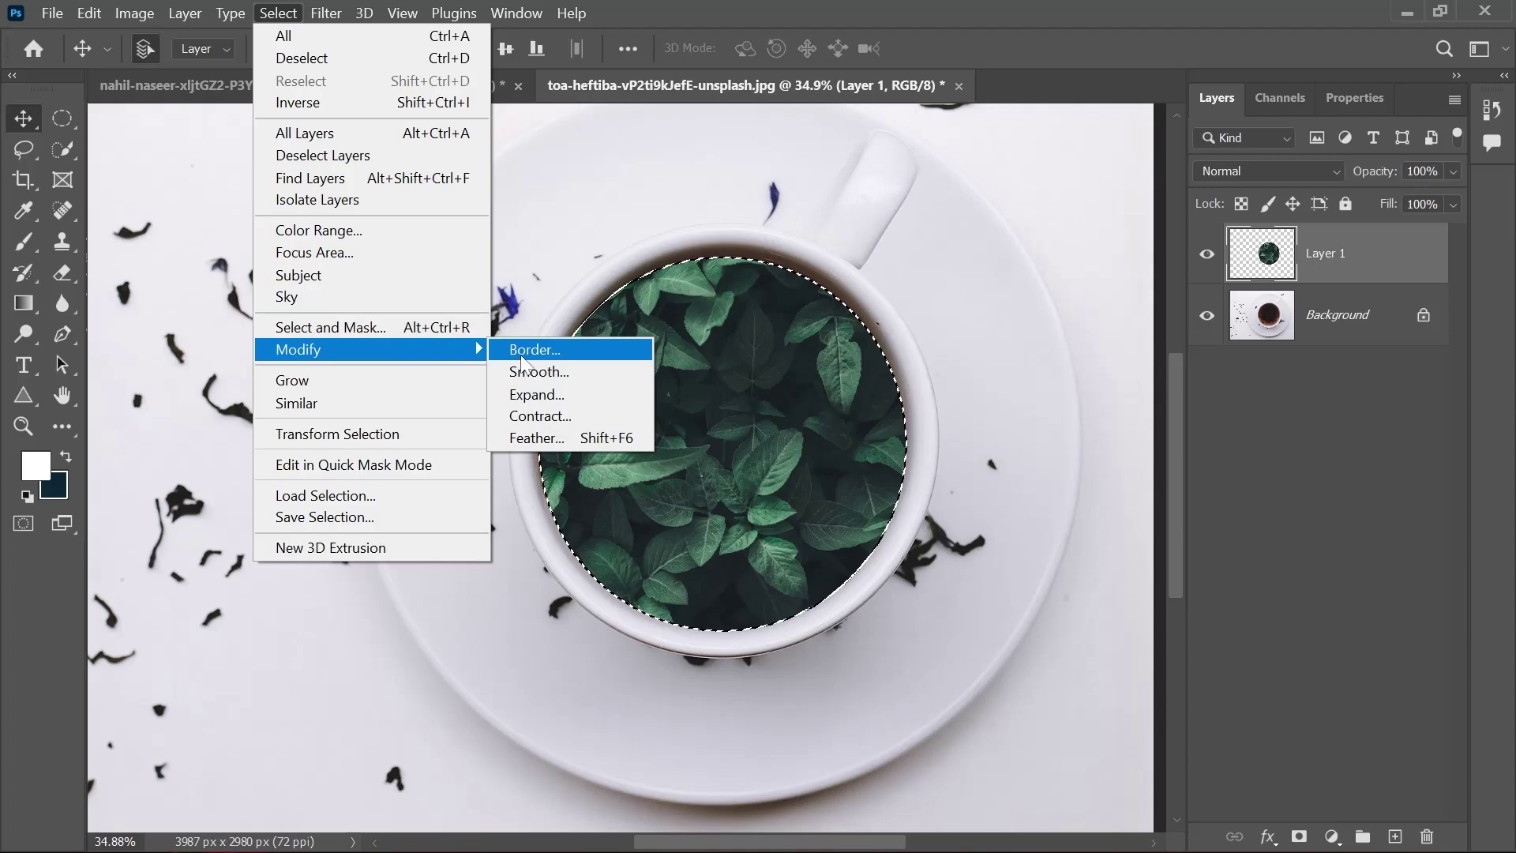
pyautogui.click(545, 395)
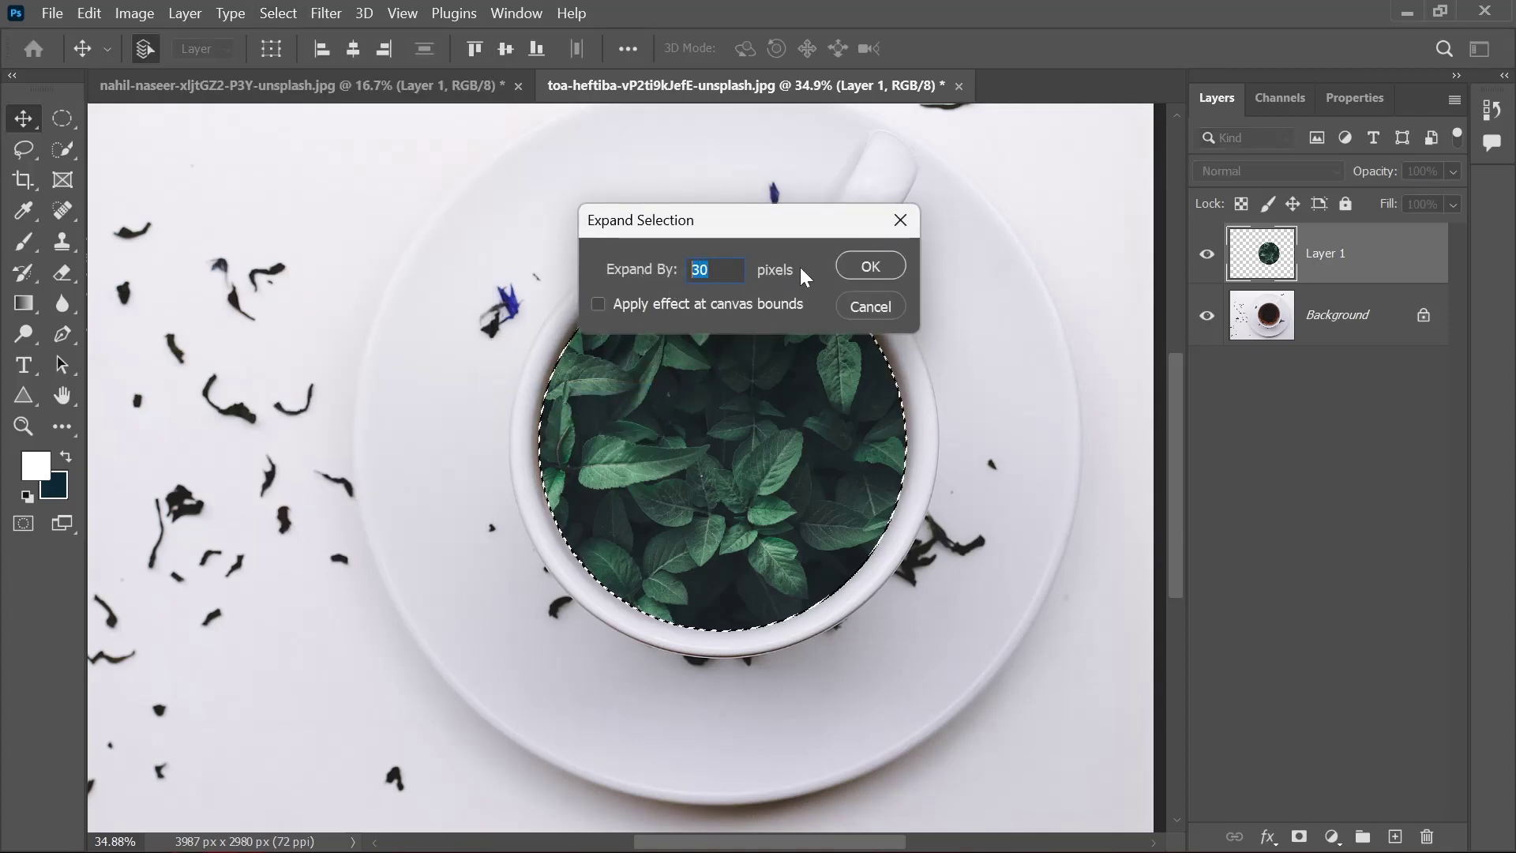
pyautogui.click(868, 269)
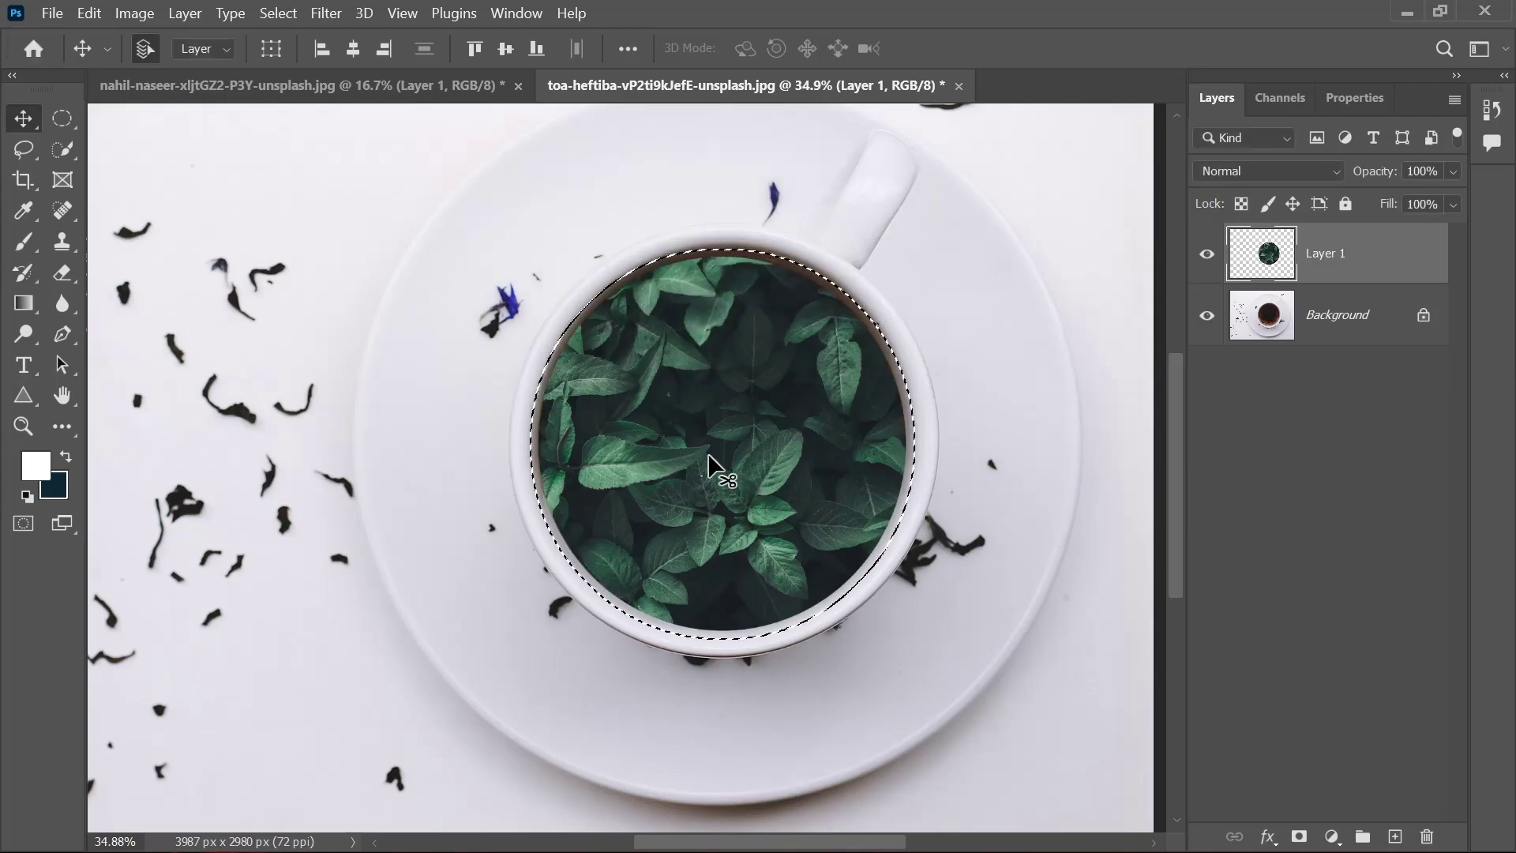
pyautogui.scroll(5, 742, 329)
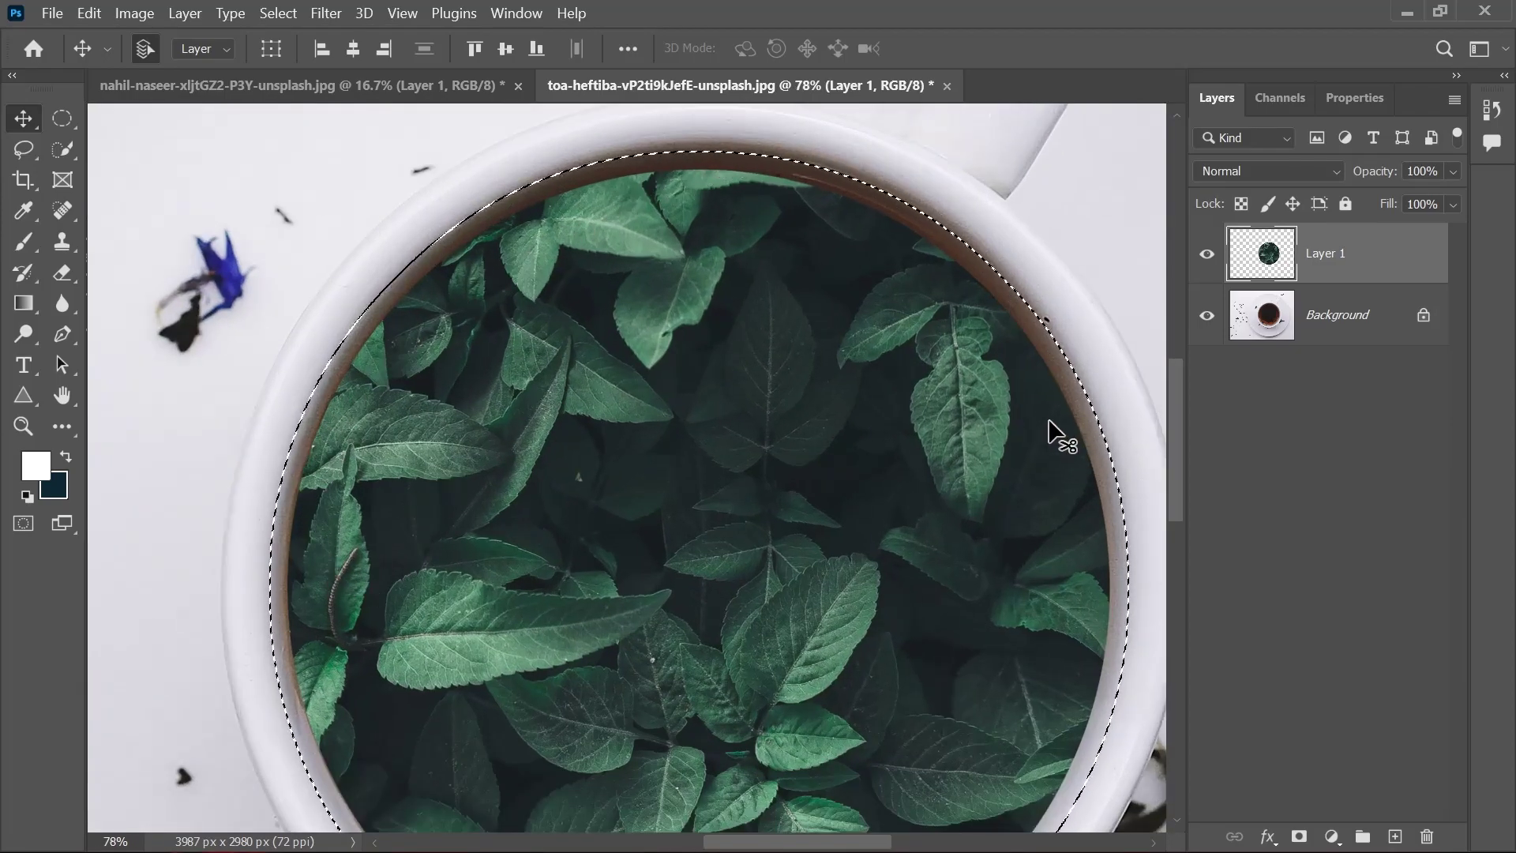
pyautogui.scroll(-3, 908, 353)
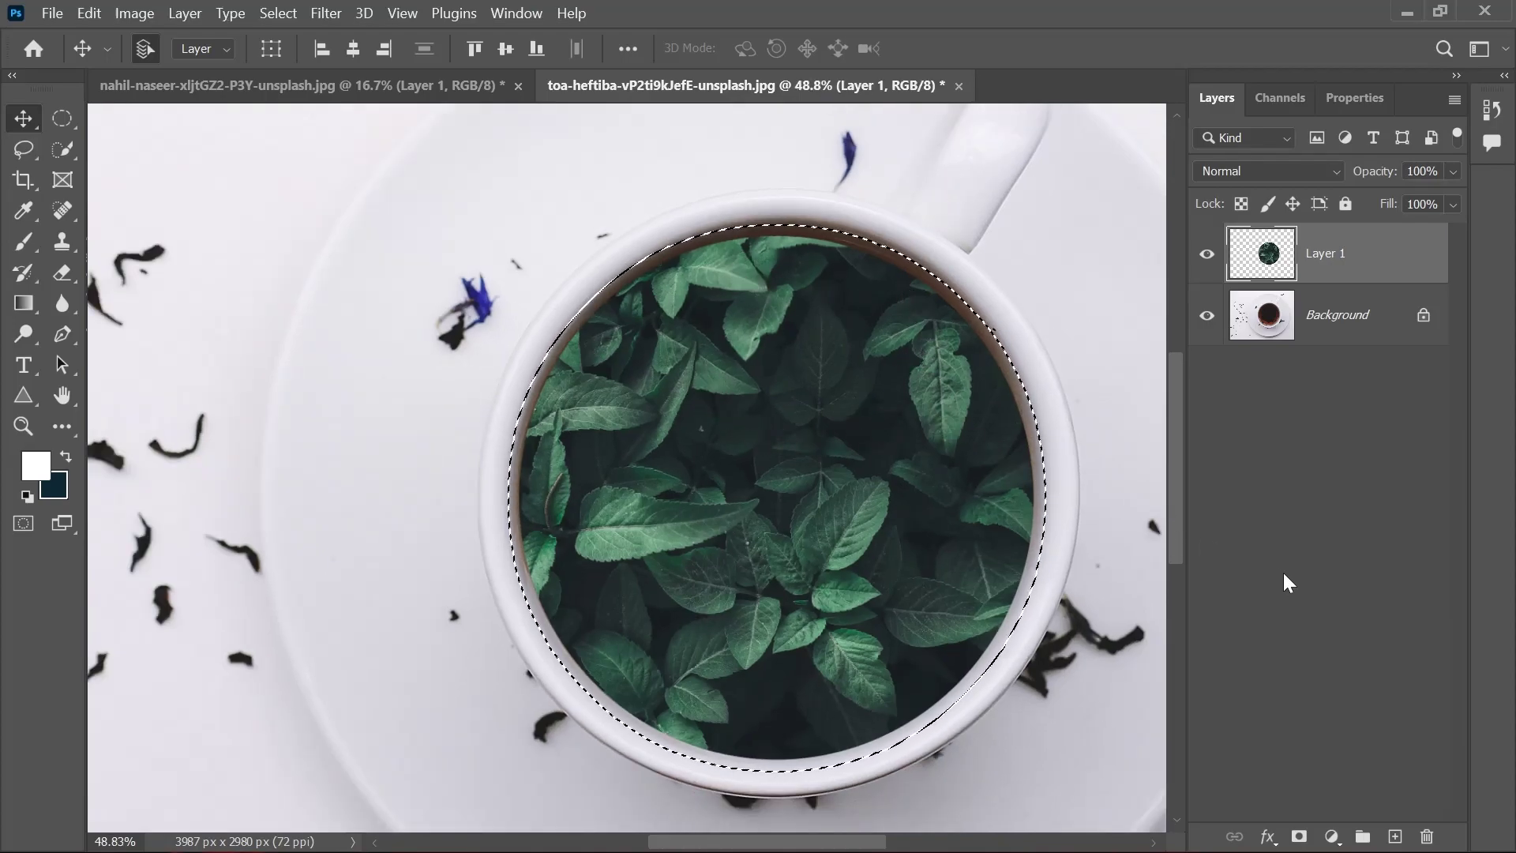
# Step: Add a Vibrance adjustment layer masked to the circle, with Vibrance set to -97
pyautogui.click(1334, 836)
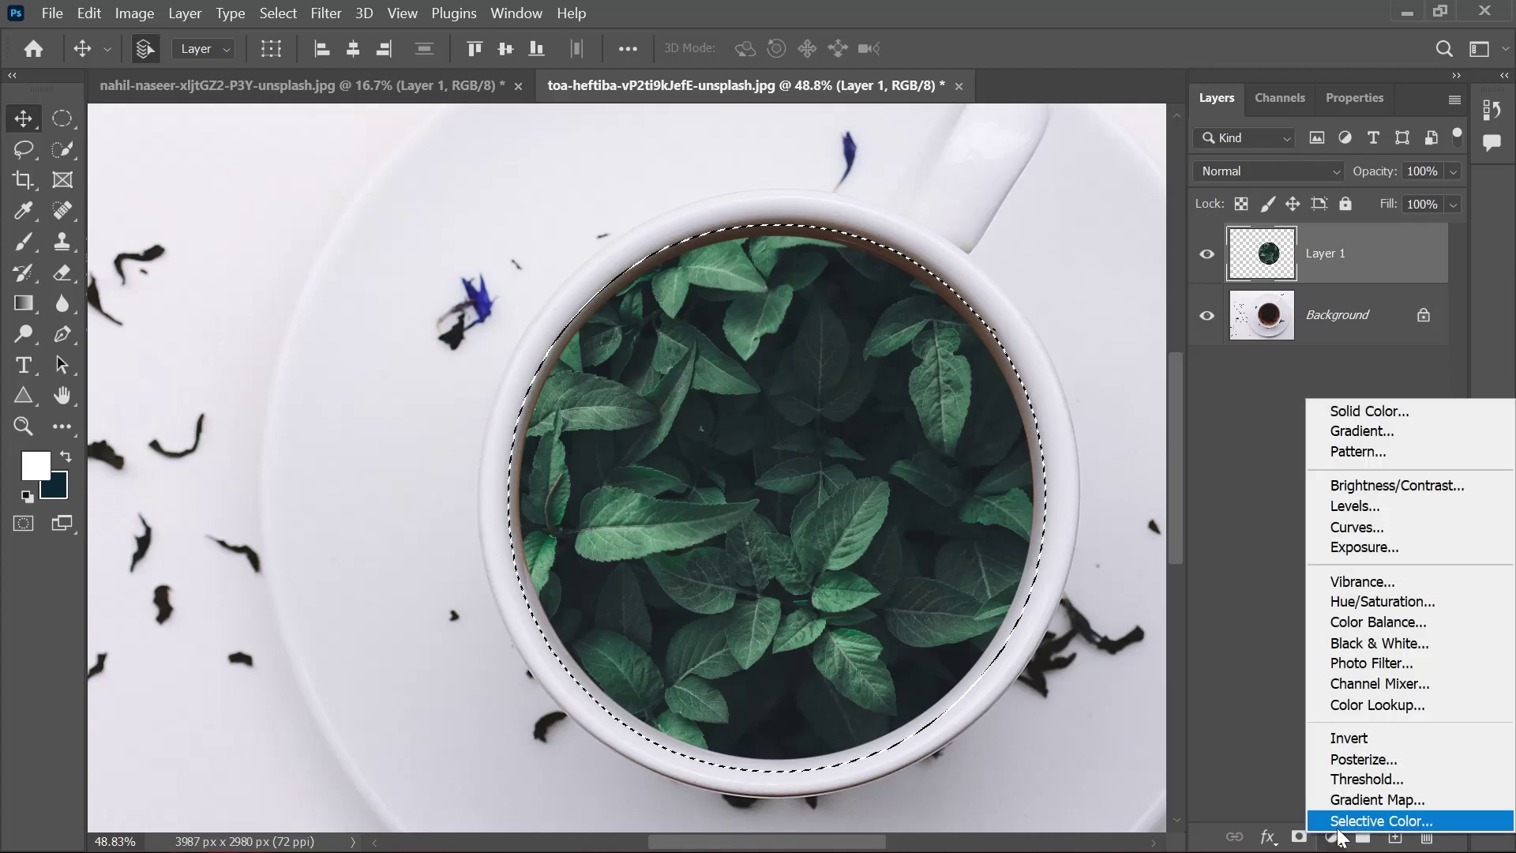
pyautogui.click(1388, 584)
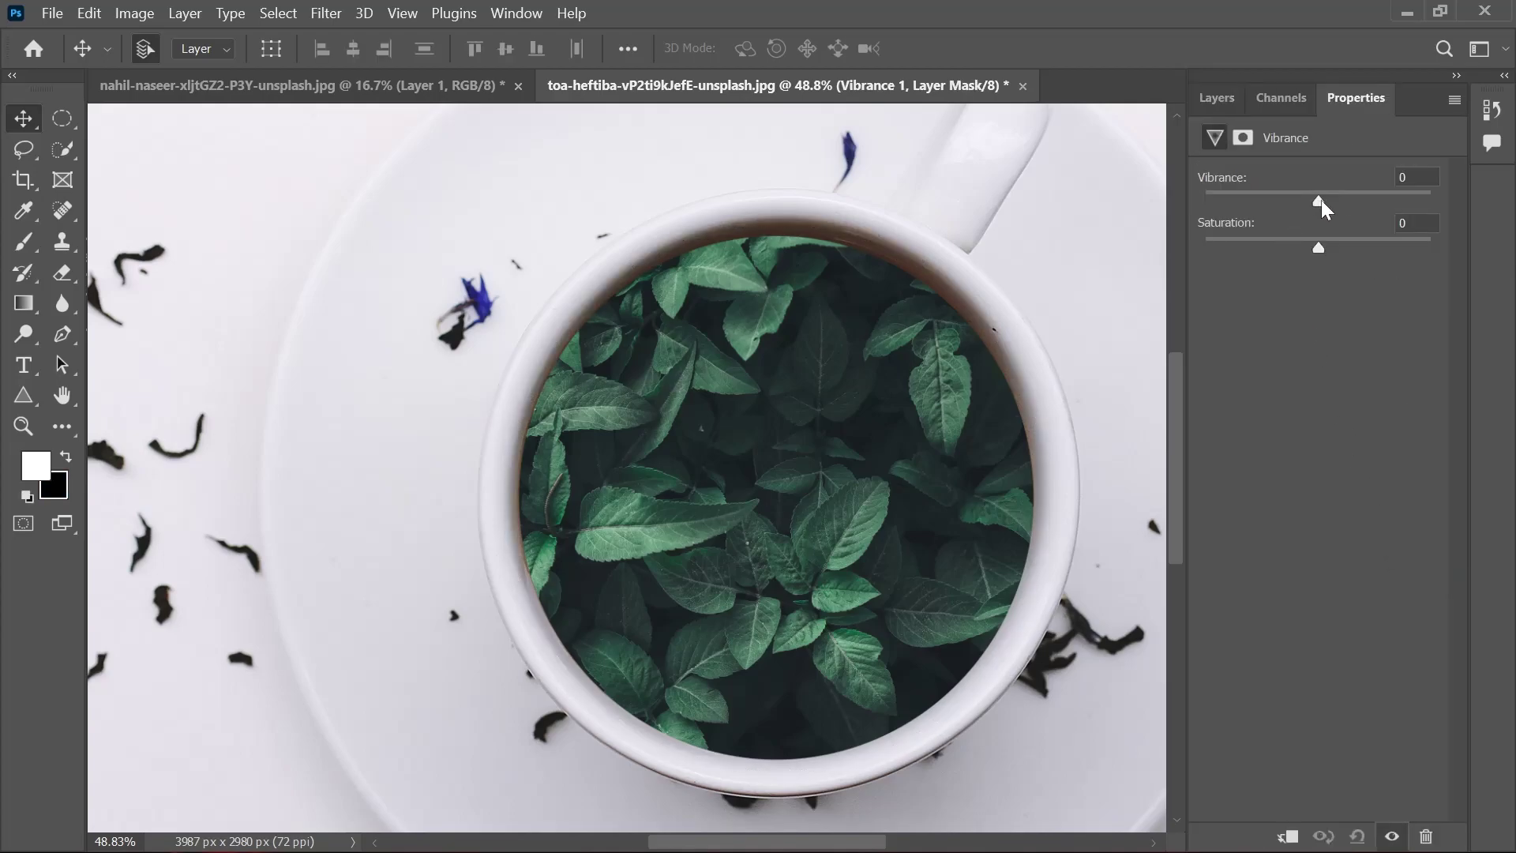
pyautogui.moveTo(1320, 201); pyautogui.dragTo(1210, 200)
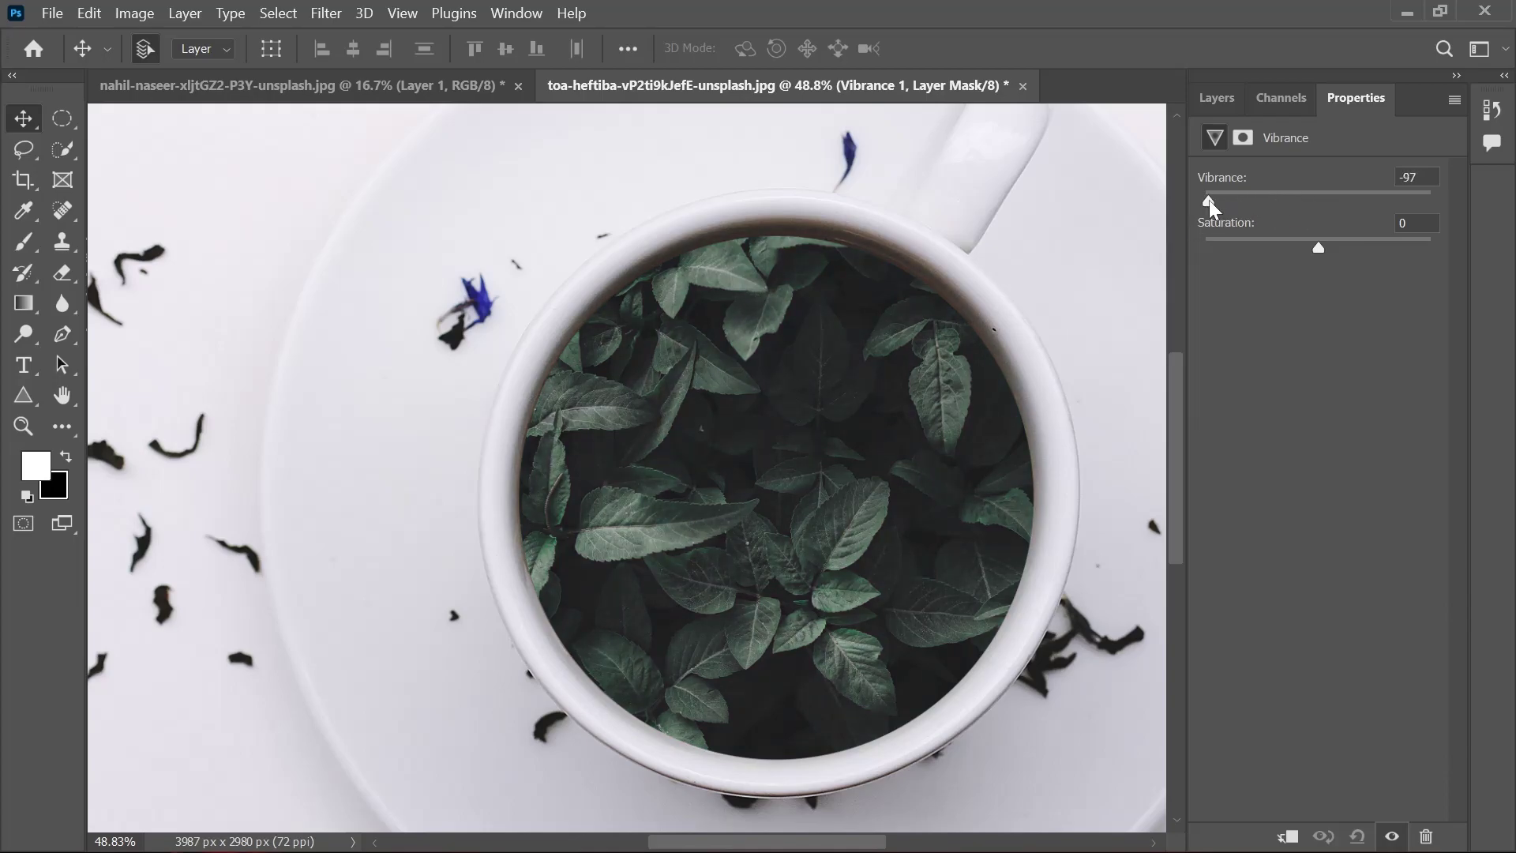
pyautogui.click(1214, 97)
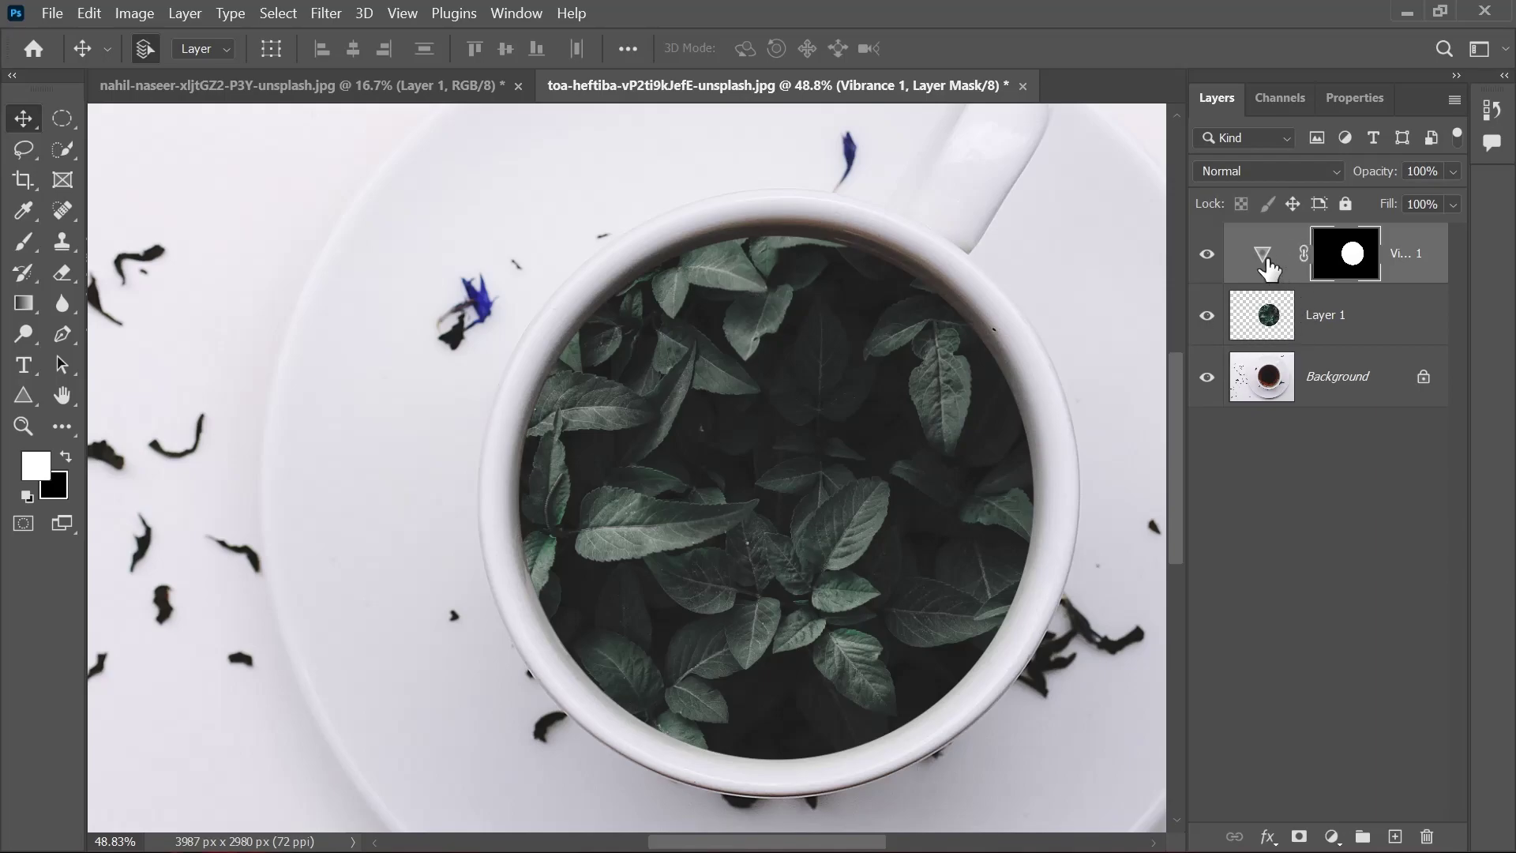
# Step: Drag Vibrance 1 beneath Layer 1 in the Layers panel, restoring the leaves' green
pyautogui.moveTo(1267, 283); pyautogui.dragTo(1280, 348)
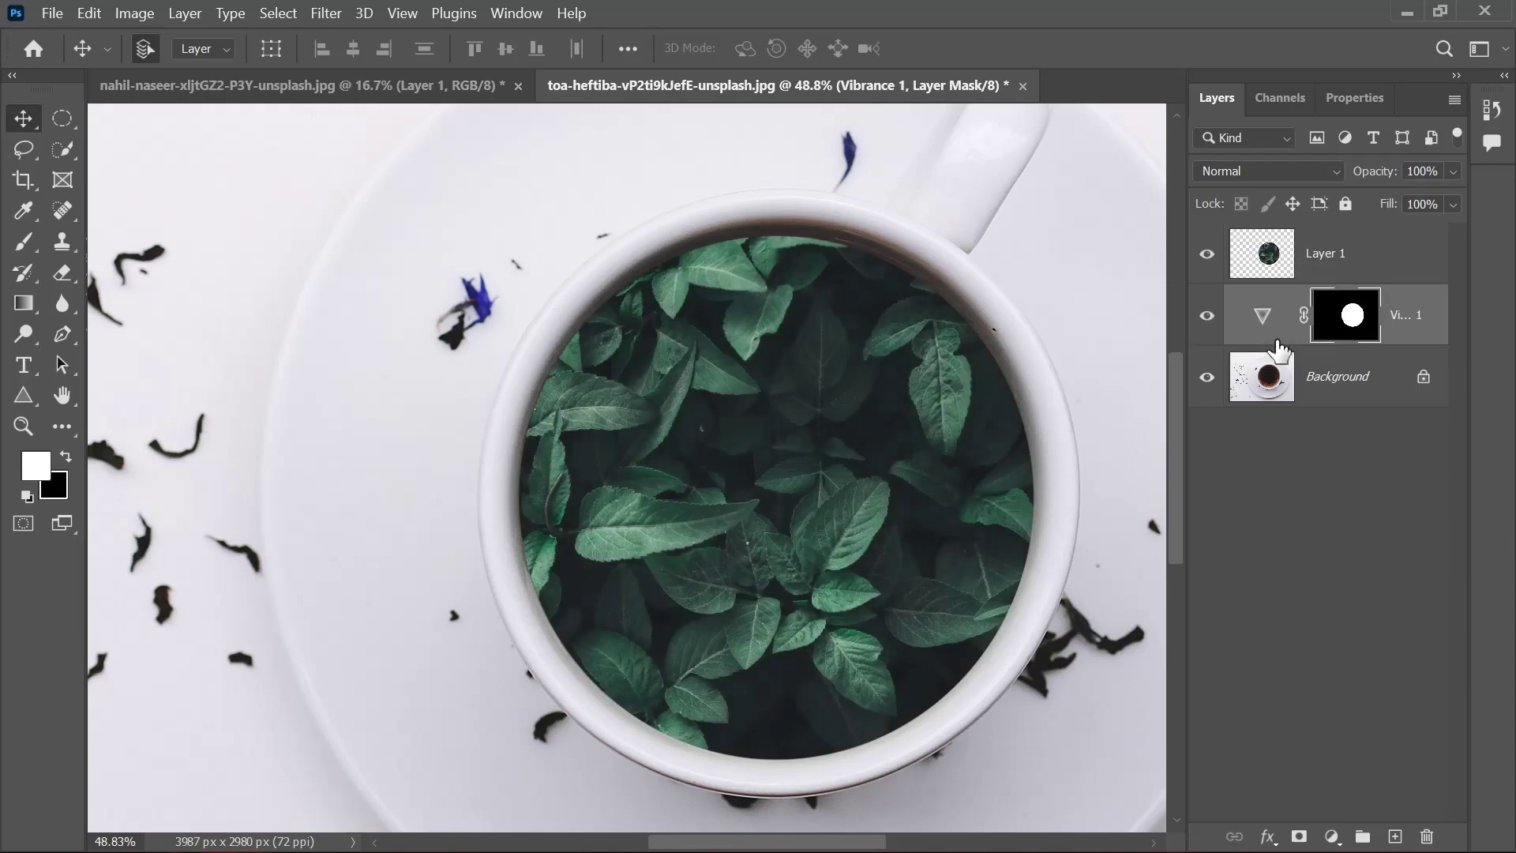
pyautogui.scroll(-3, 803, 545)
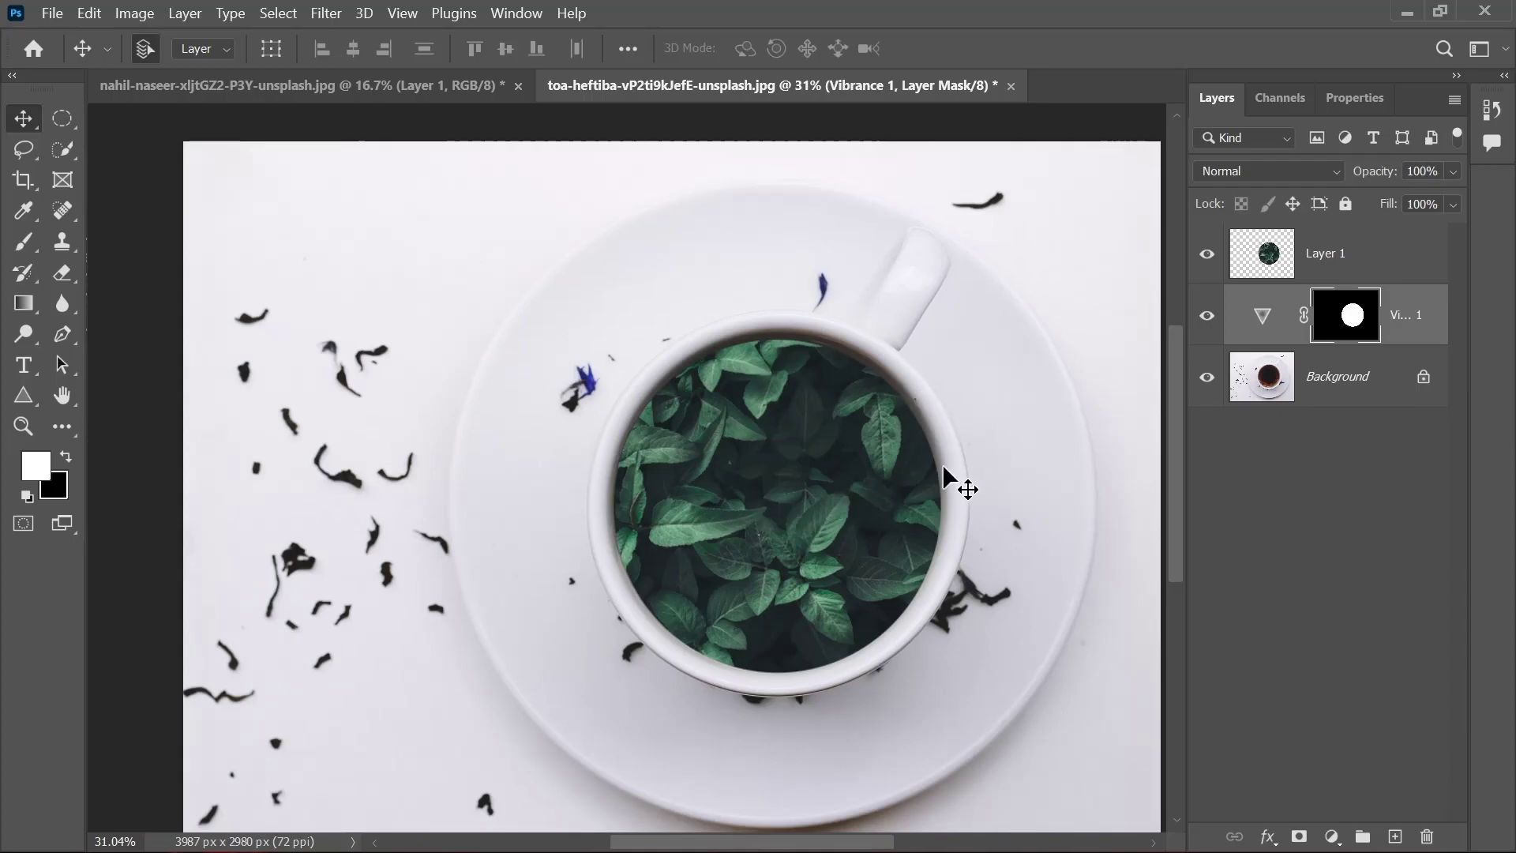
pyautogui.scroll(3, 863, 535)
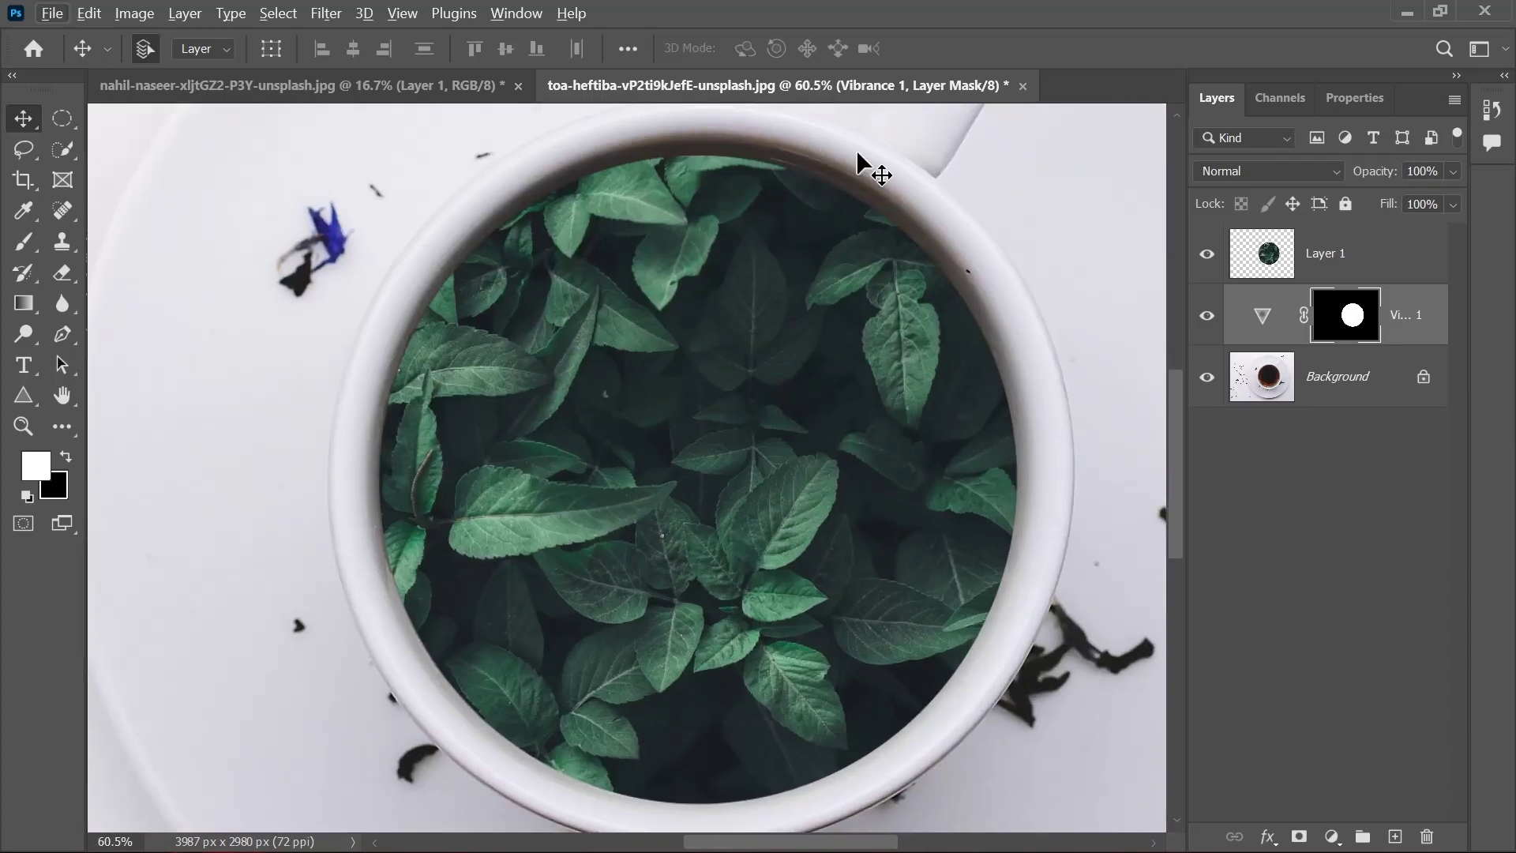
pyautogui.scroll(-2, 954, 312)
pyautogui.scroll(-3, 957, 314)
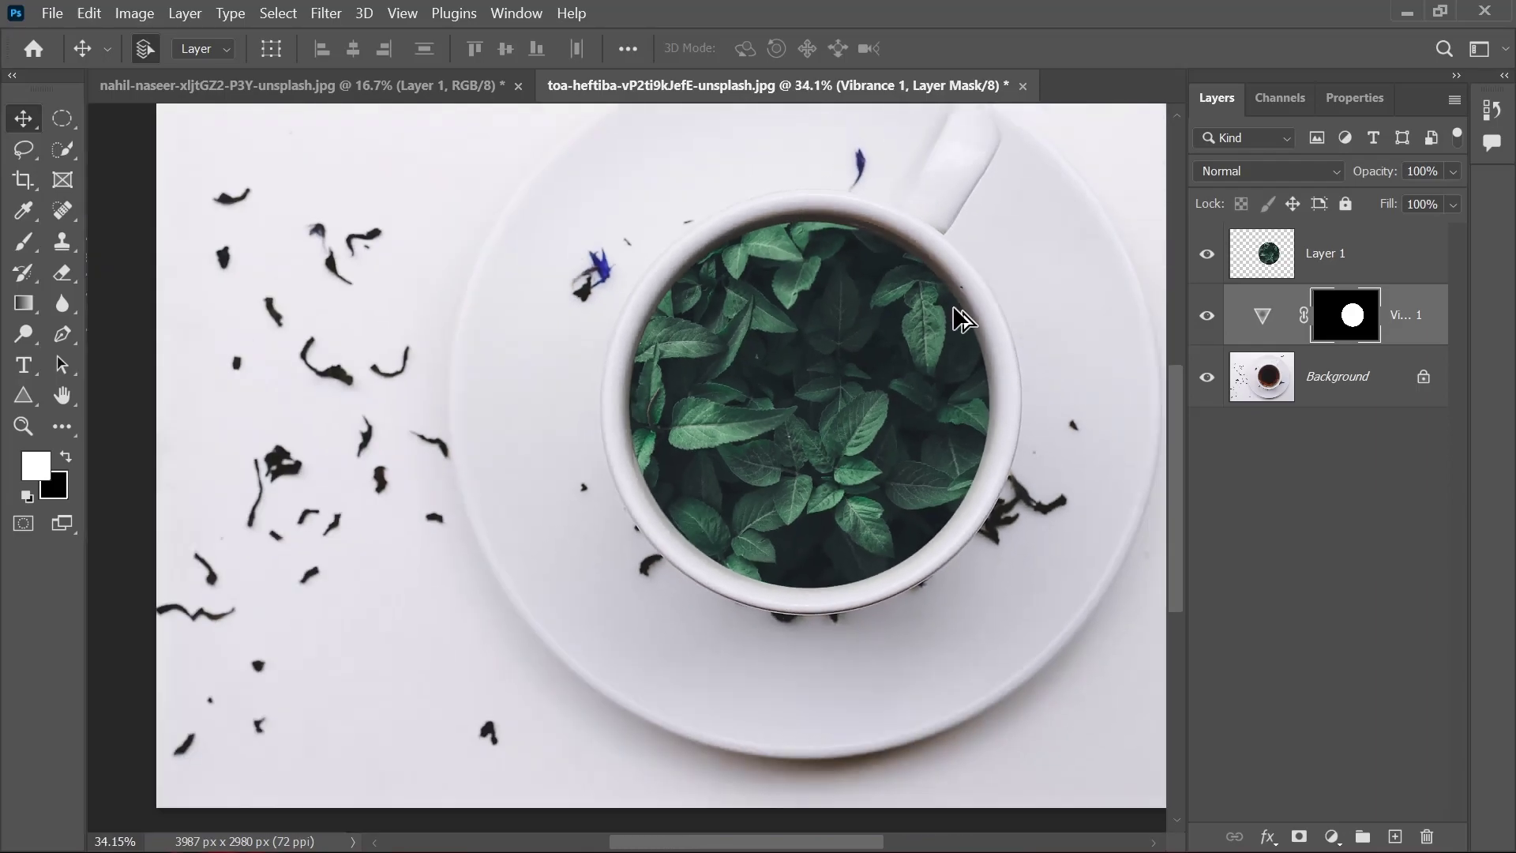
pyautogui.scroll(4, 957, 315)
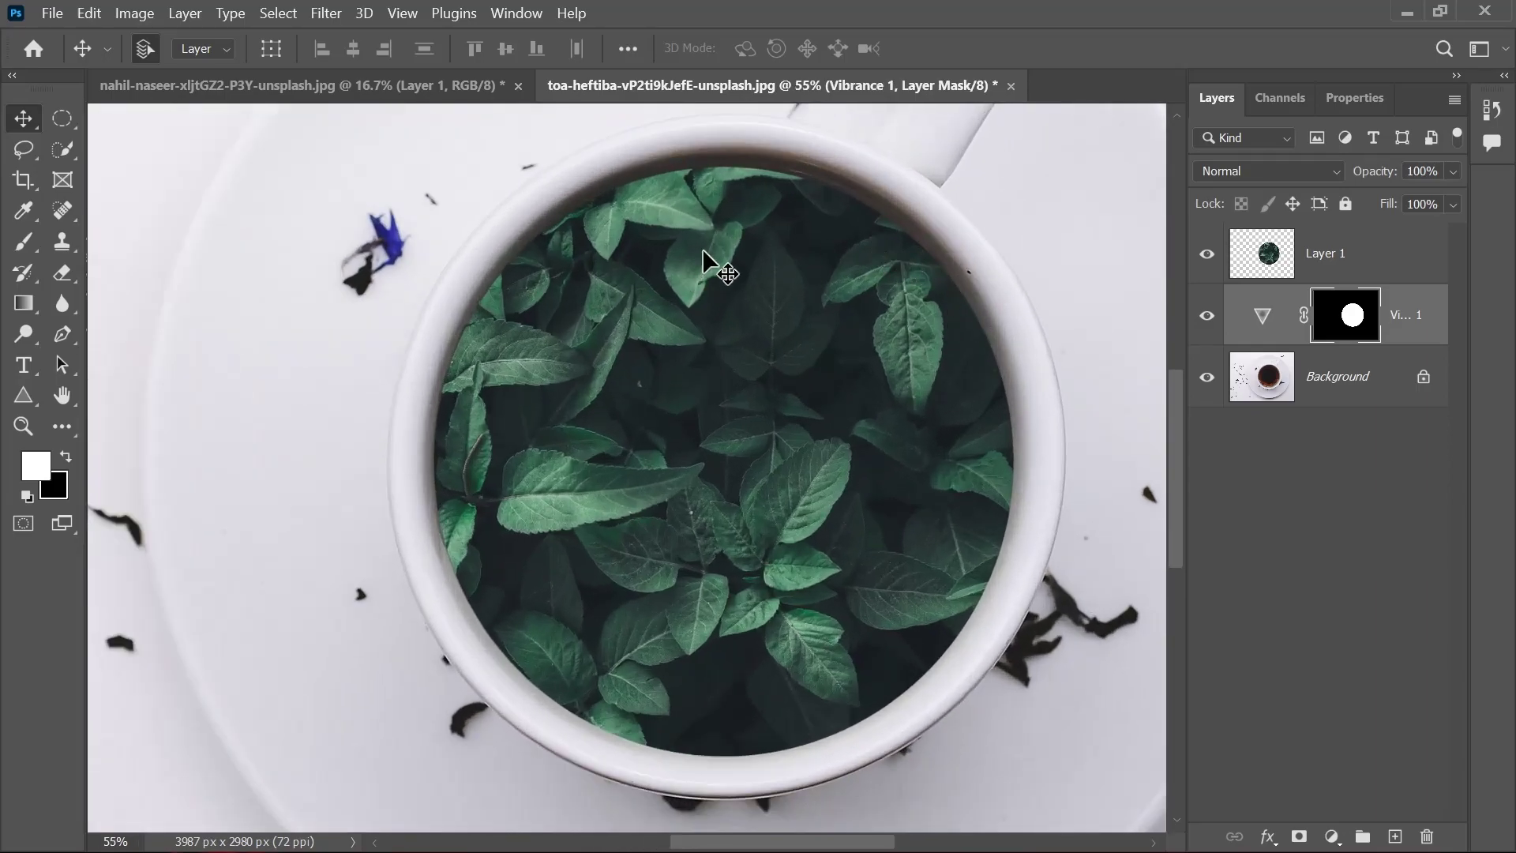